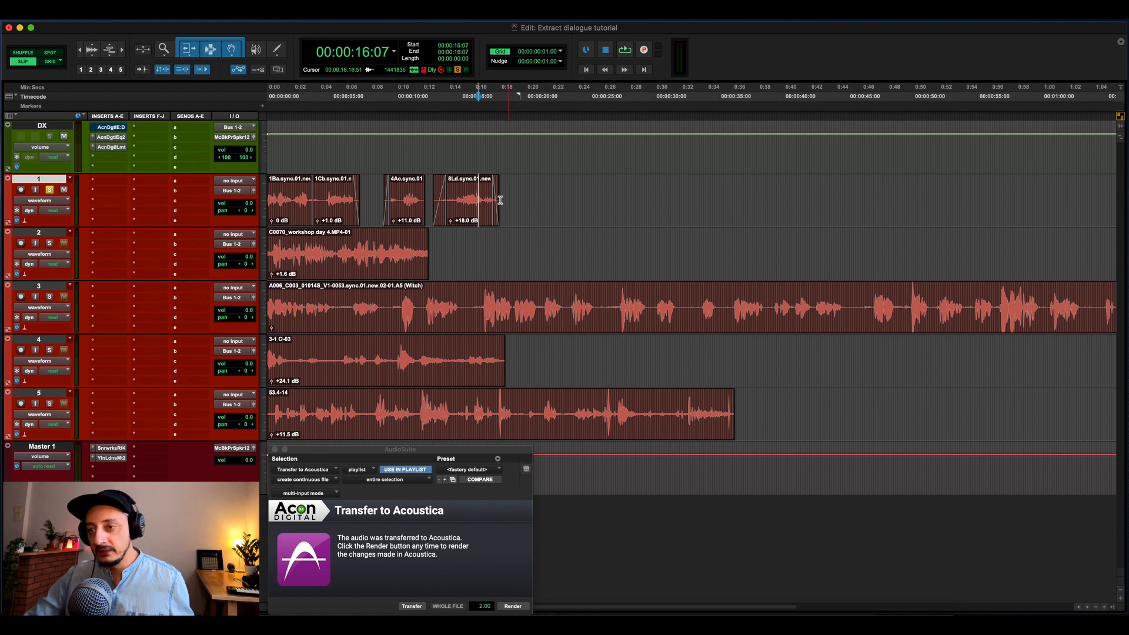
Step: Play the first two clips on track 1 and set the Extract:Dialogue maximum attenuation to -16.9 dB
{"action": "left_click", "coordinate": [458, 219]}
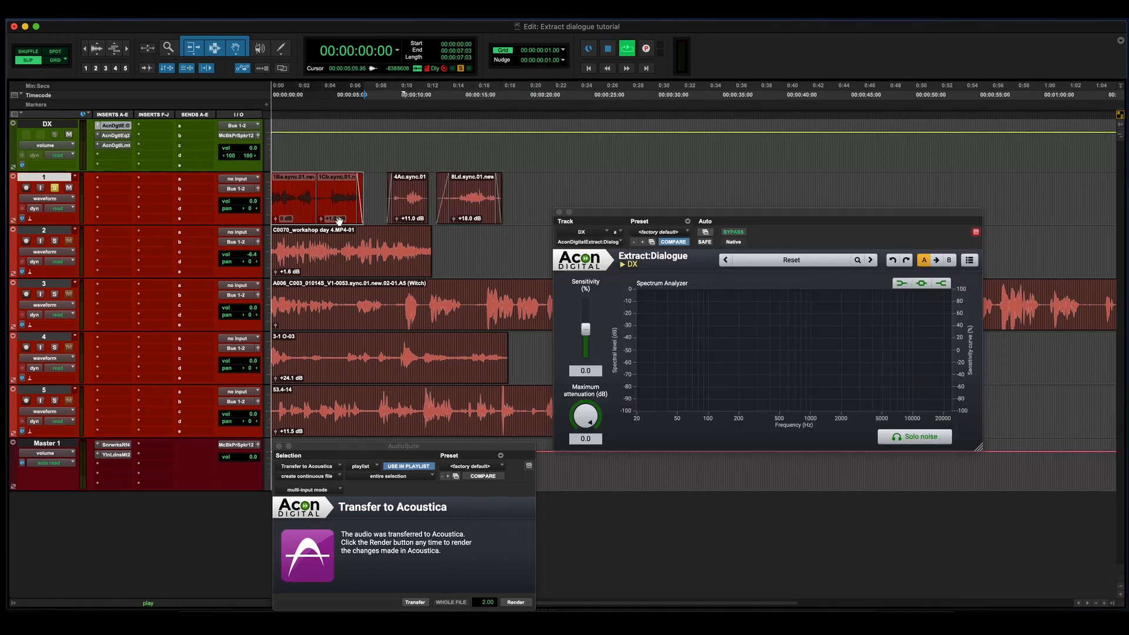
{"action": "key", "text": "space"}
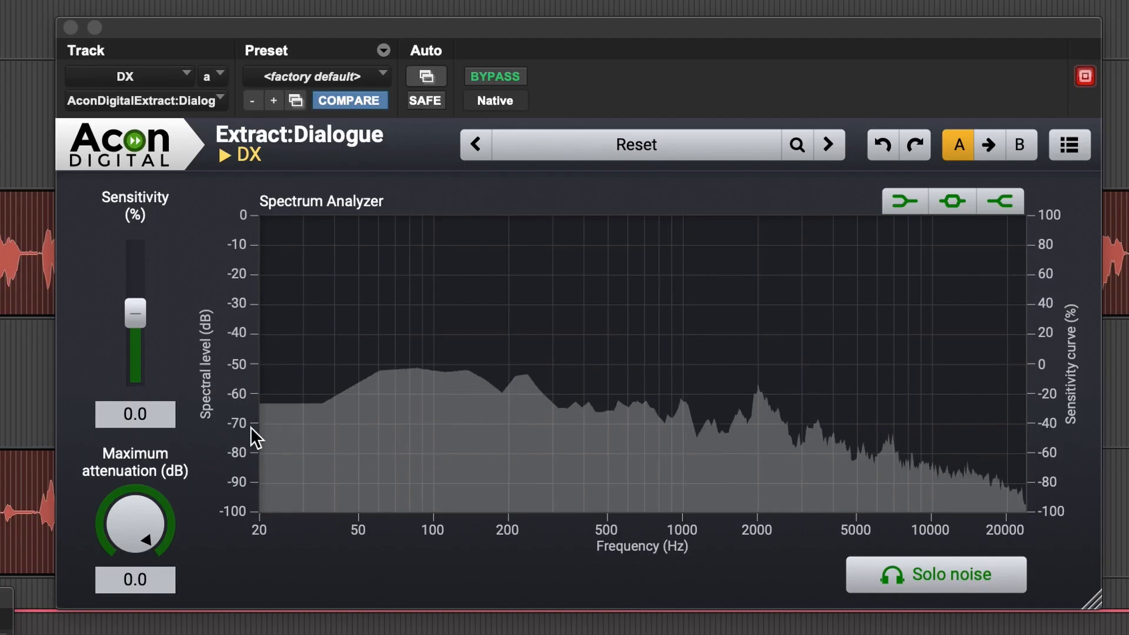
{"action": "left_click", "coordinate": [150, 498]}
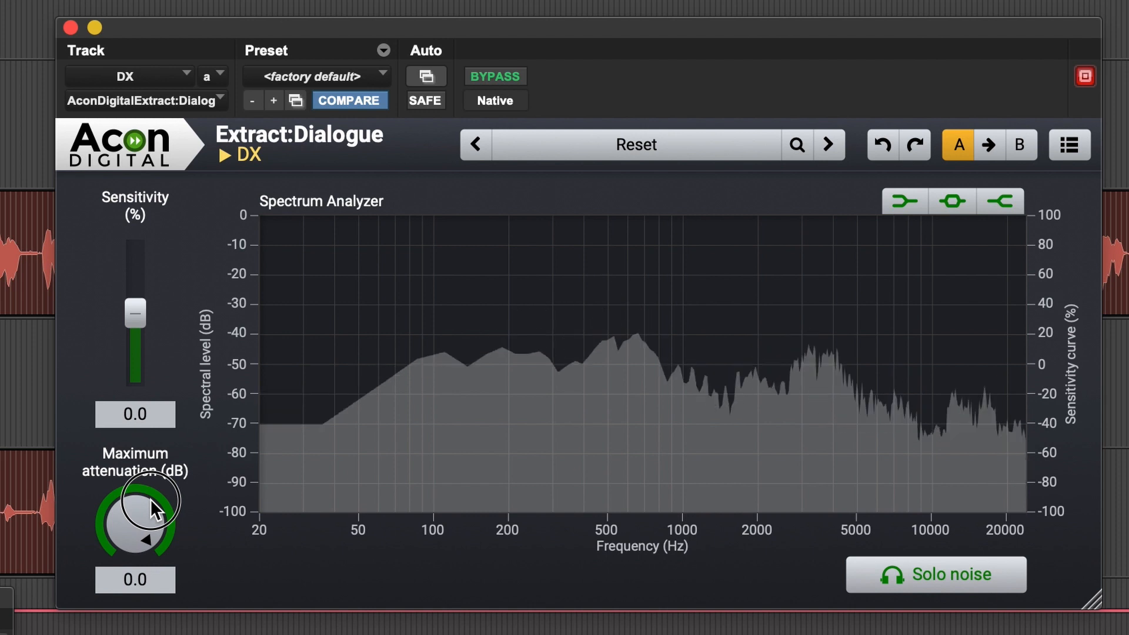
{"action": "left_click_drag", "start_coordinate": [150, 499], "coordinate": [163, 630]}
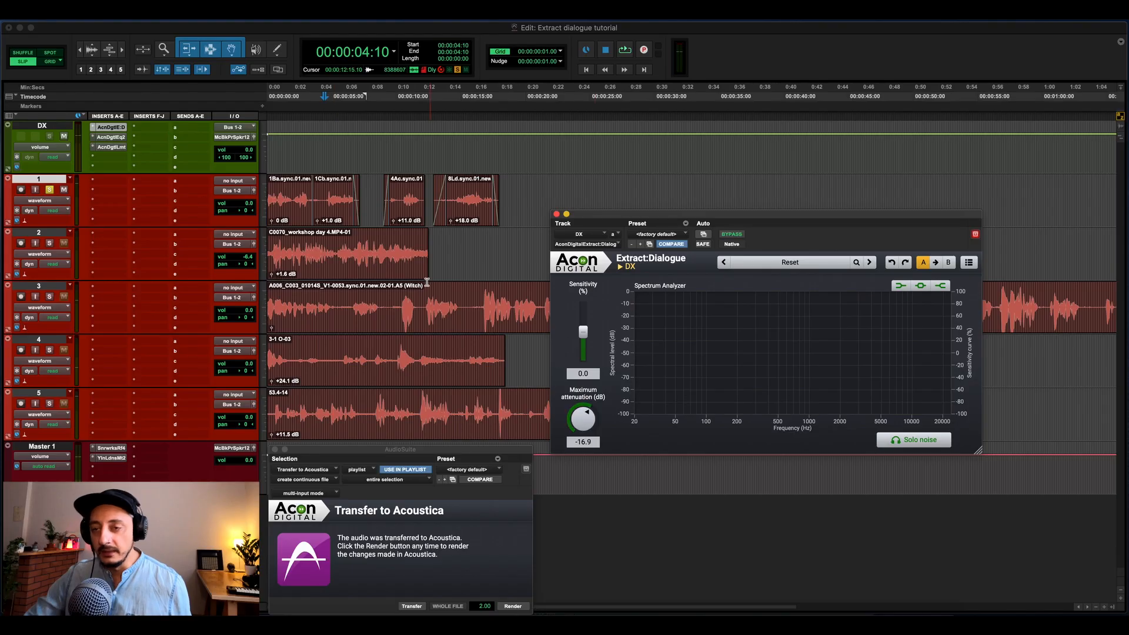
Step: Trim the adjoining edges of the first two clips on track 1 to leave a gap, and play the second clip
{"action": "left_click", "coordinate": [336, 207]}
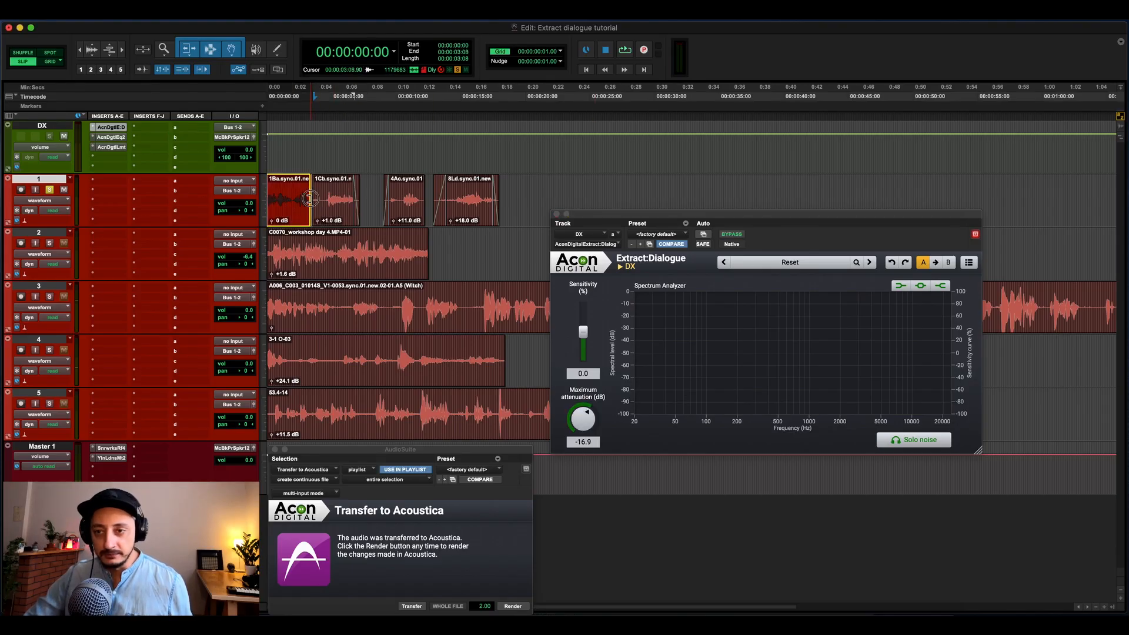
{"action": "left_click_drag", "start_coordinate": [310, 198], "coordinate": [321, 200]}
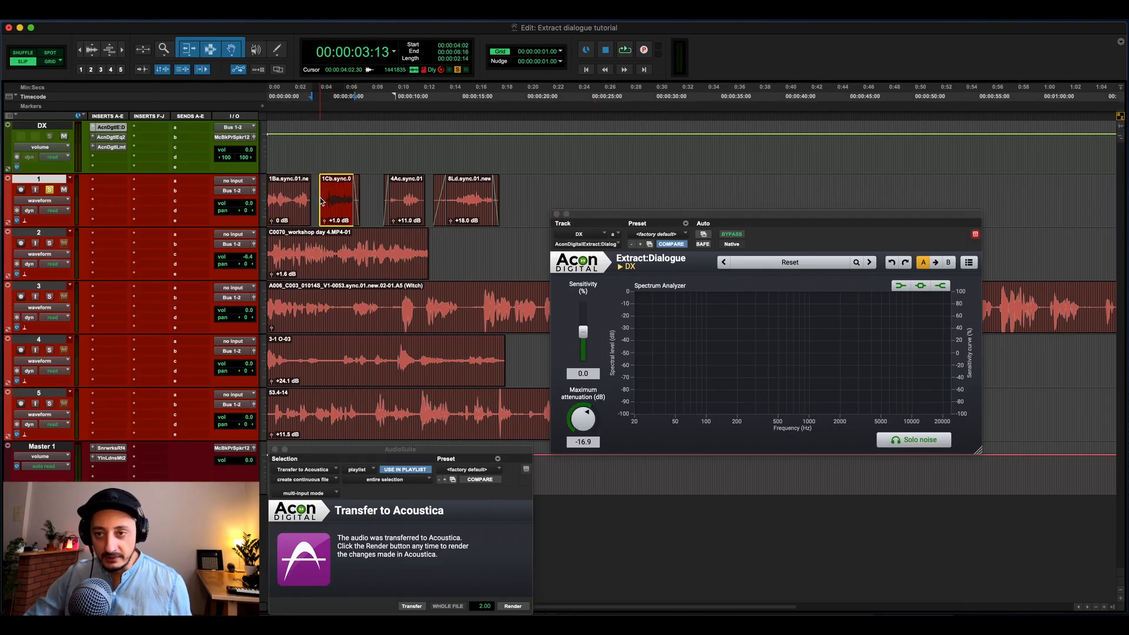
{"action": "left_click", "coordinate": [376, 208]}
{"action": "double_click", "coordinate": [335, 216]}
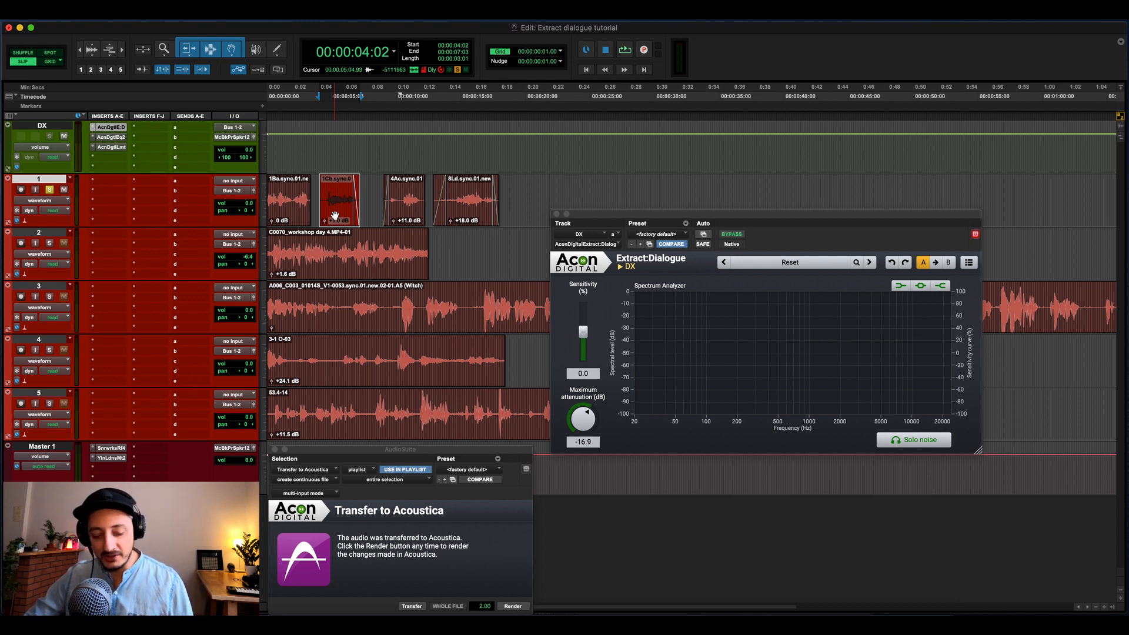
{"action": "key", "text": "space"}
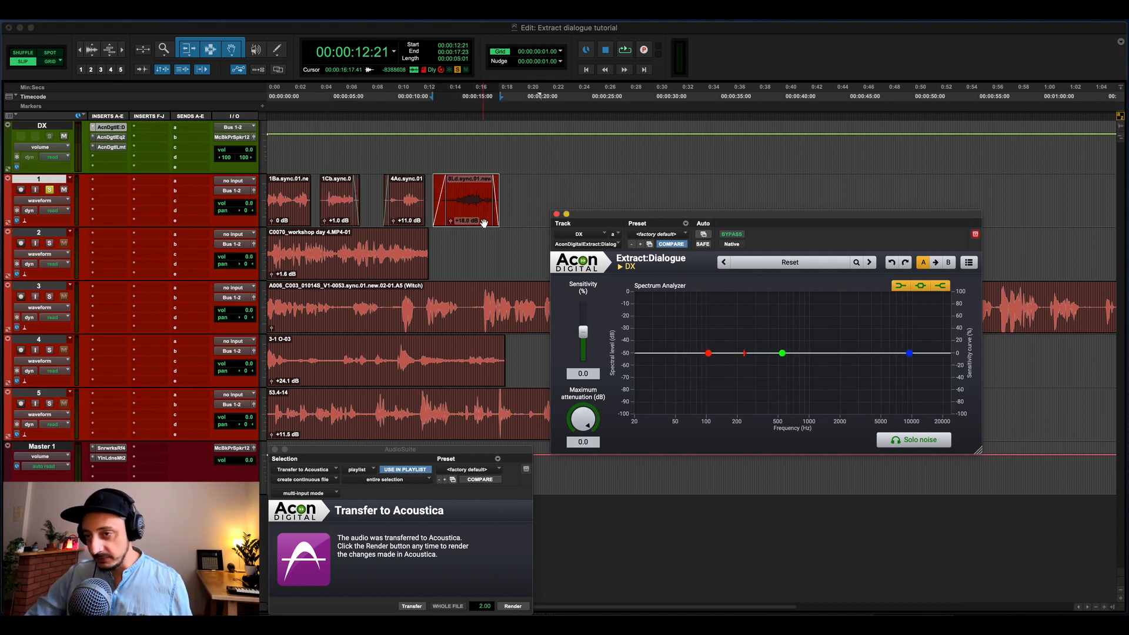
Step: Play the last clip on track 1 while adjusting the Extract:Dialogue maximum attenuation, settling on -16.6 dB
{"action": "key", "text": "space"}
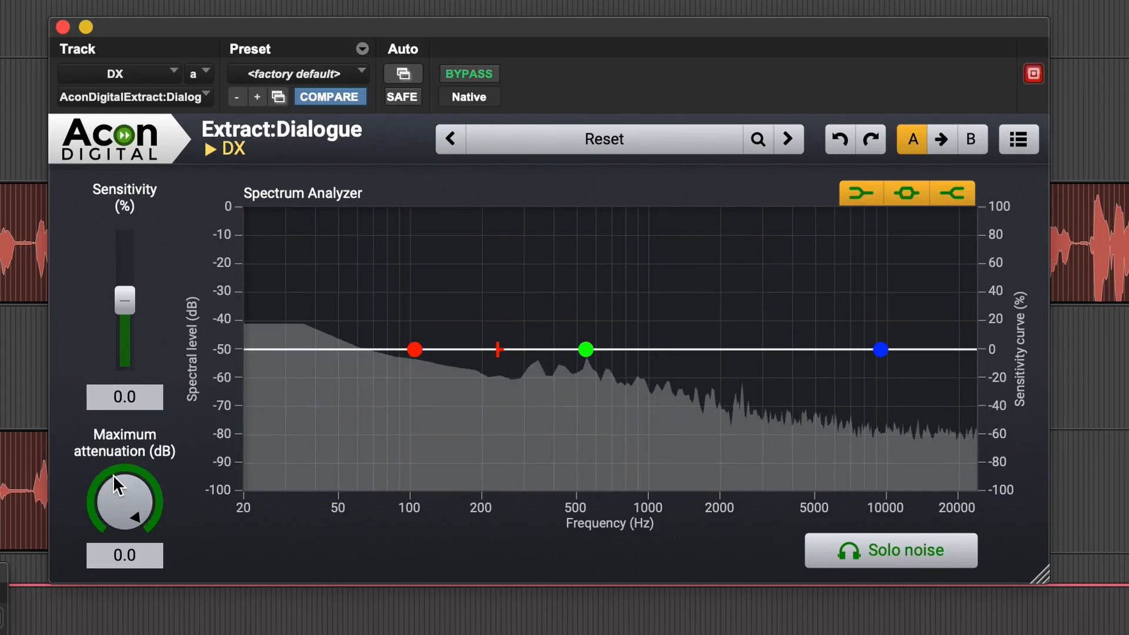
{"action": "left_click_drag", "start_coordinate": [113, 475], "coordinate": [143, 634]}
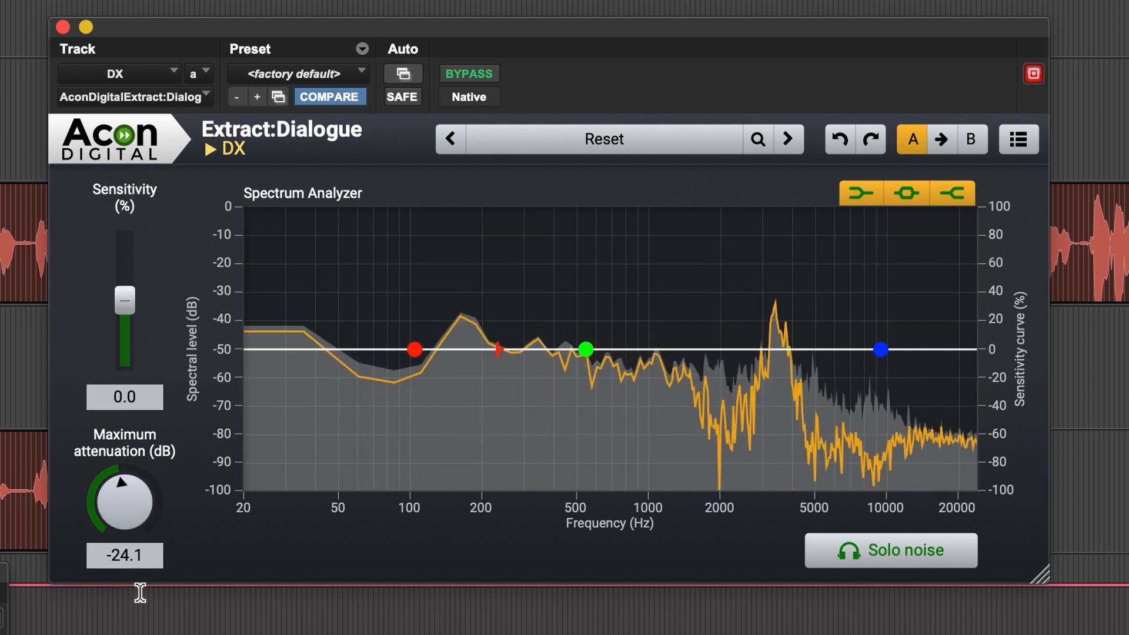
{"action": "mouse_move", "coordinate": [135, 515]}
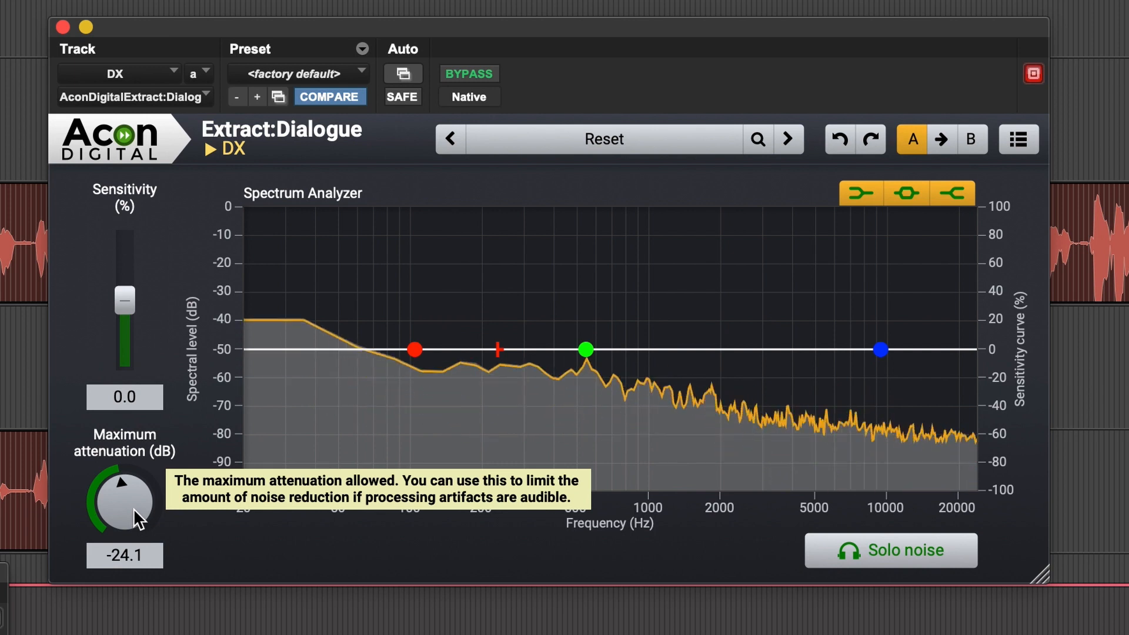
{"action": "key", "text": "space"}
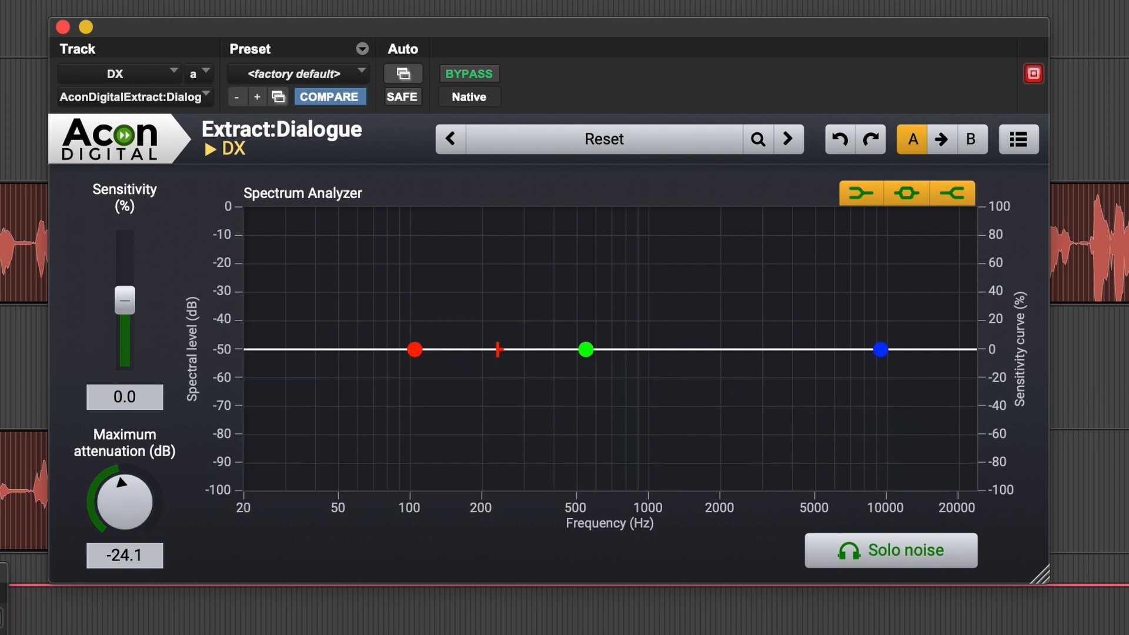
{"action": "key", "text": "space"}
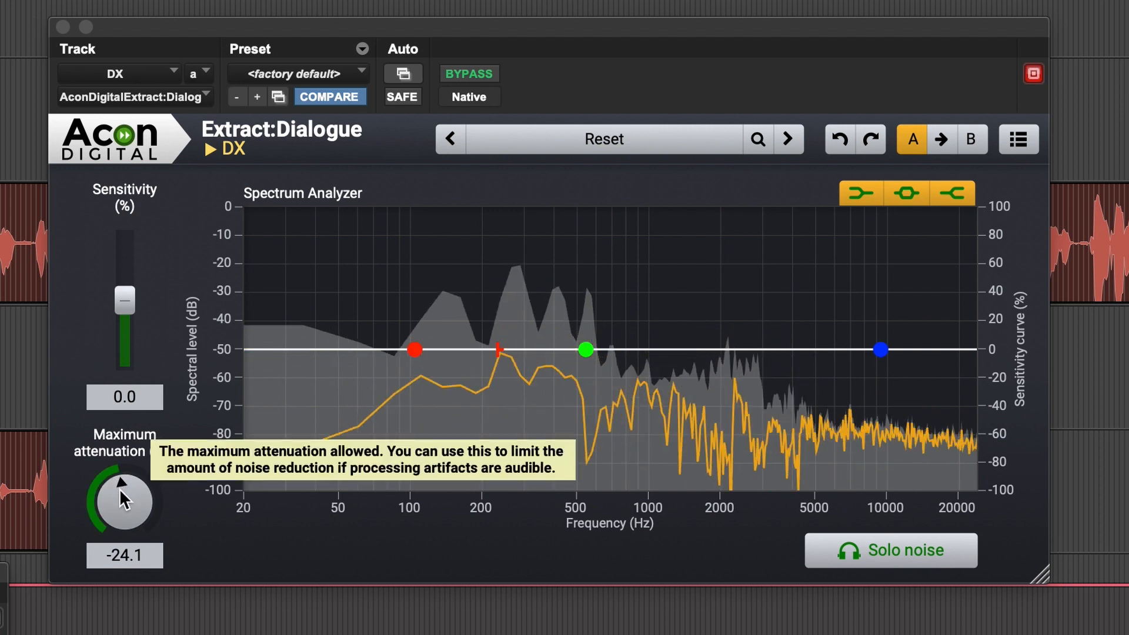
{"action": "left_click_drag", "start_coordinate": [119, 488], "coordinate": [126, 405]}
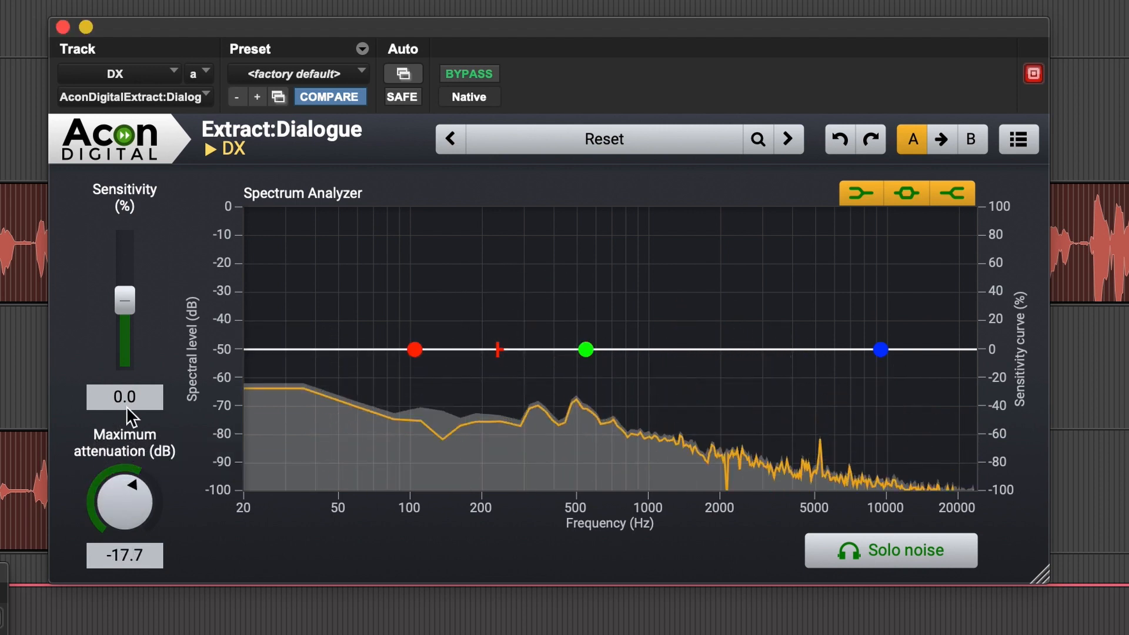
{"action": "left_click_drag", "start_coordinate": [127, 484], "coordinate": [133, 485]}
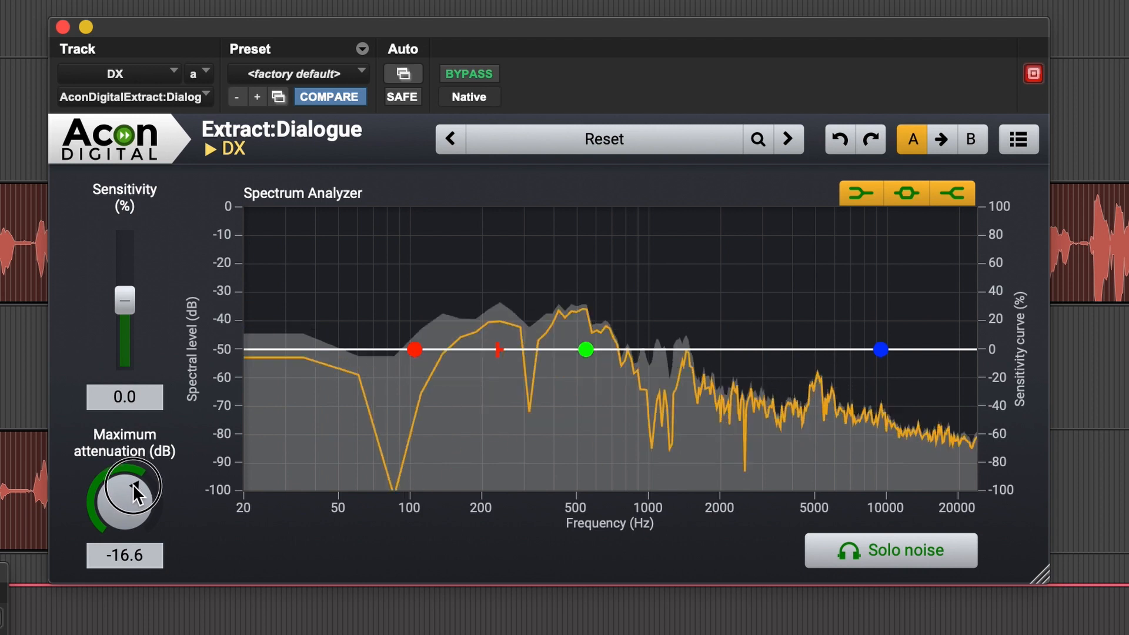
Step: Set the sensitivity to -3.3% and reshape the sensitivity curve by raising the mid band and shifting the high band lower in frequency
{"action": "mouse_move", "coordinate": [129, 315]}
{"action": "left_mouse_down"}
{"action": "mouse_move", "coordinate": [127, 244]}
{"action": "mouse_move", "coordinate": [126, 376]}
{"action": "mouse_move", "coordinate": [125, 300]}
{"action": "left_mouse_up"}
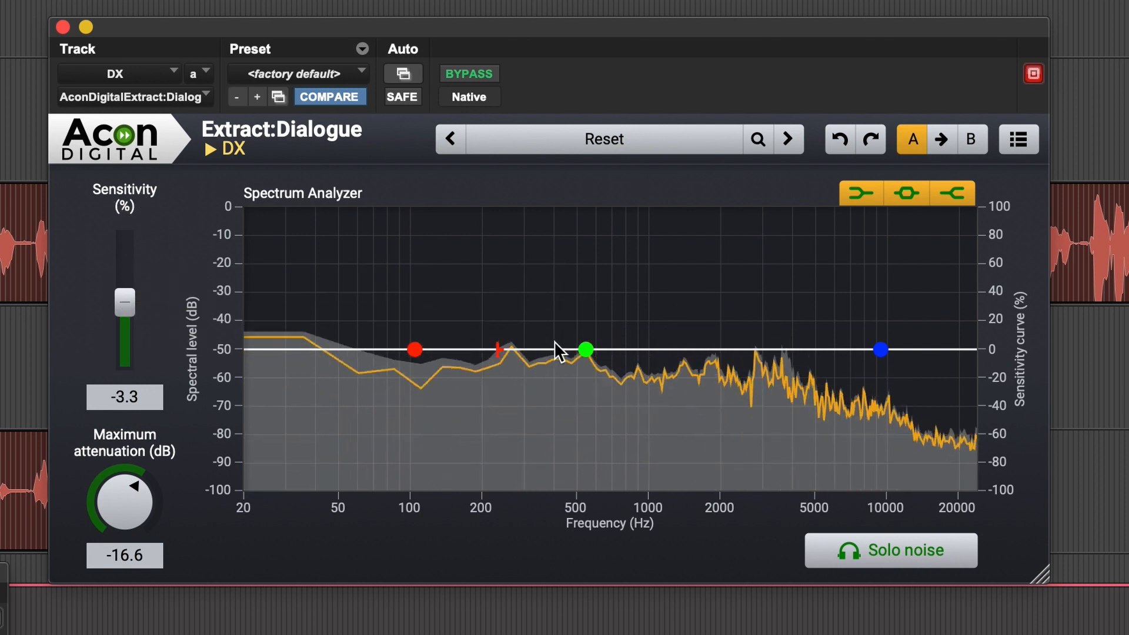
{"action": "left_click_drag", "start_coordinate": [585, 350], "coordinate": [594, 316]}
{"action": "left_click_drag", "start_coordinate": [879, 350], "coordinate": [810, 359]}
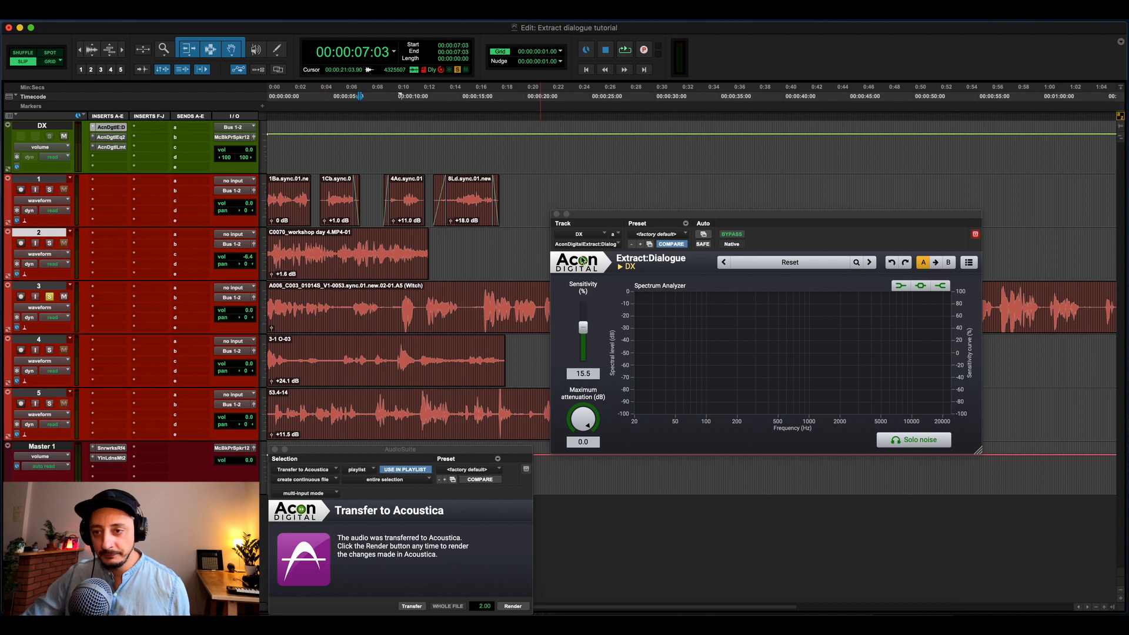
Step: Select the whole clip on track 3 and play its opening seconds, repositioning the Extract:Dialogue window around it
{"action": "left_click_drag", "start_coordinate": [651, 220], "coordinate": [779, 368]}
{"action": "left_click", "coordinate": [680, 326]}
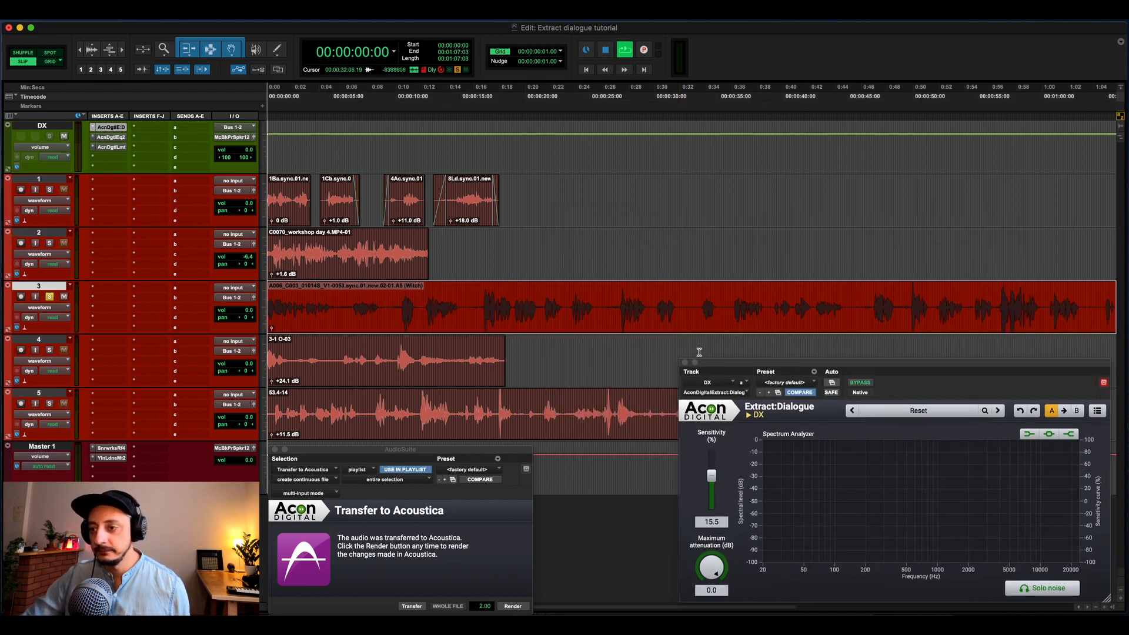
{"action": "key", "text": "space"}
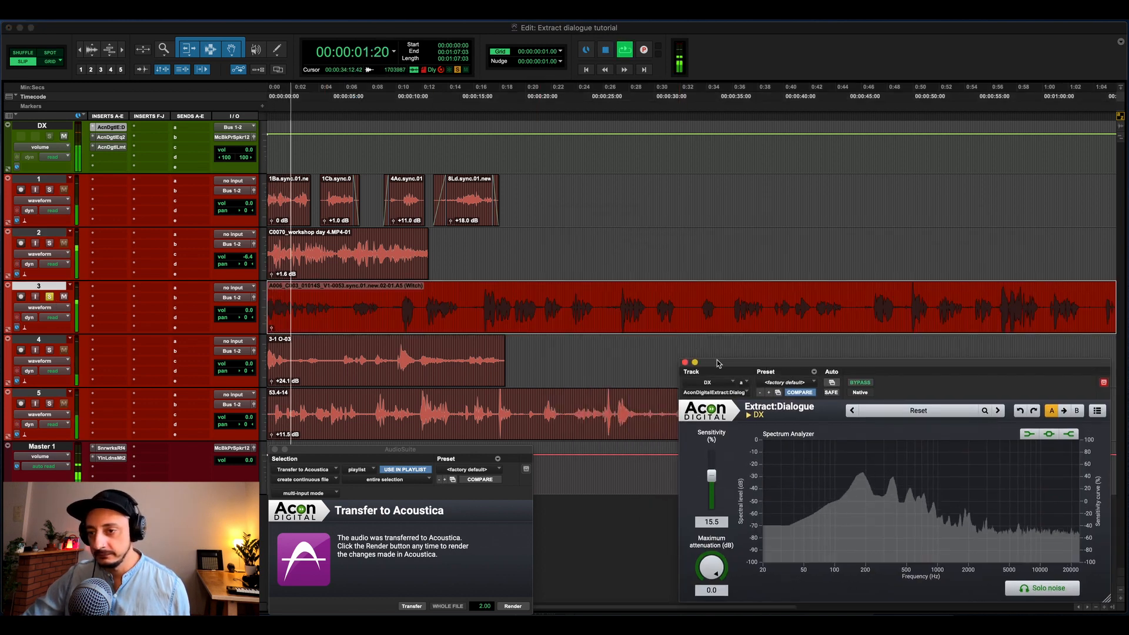
{"action": "left_click_drag", "start_coordinate": [720, 365], "coordinate": [659, 211]}
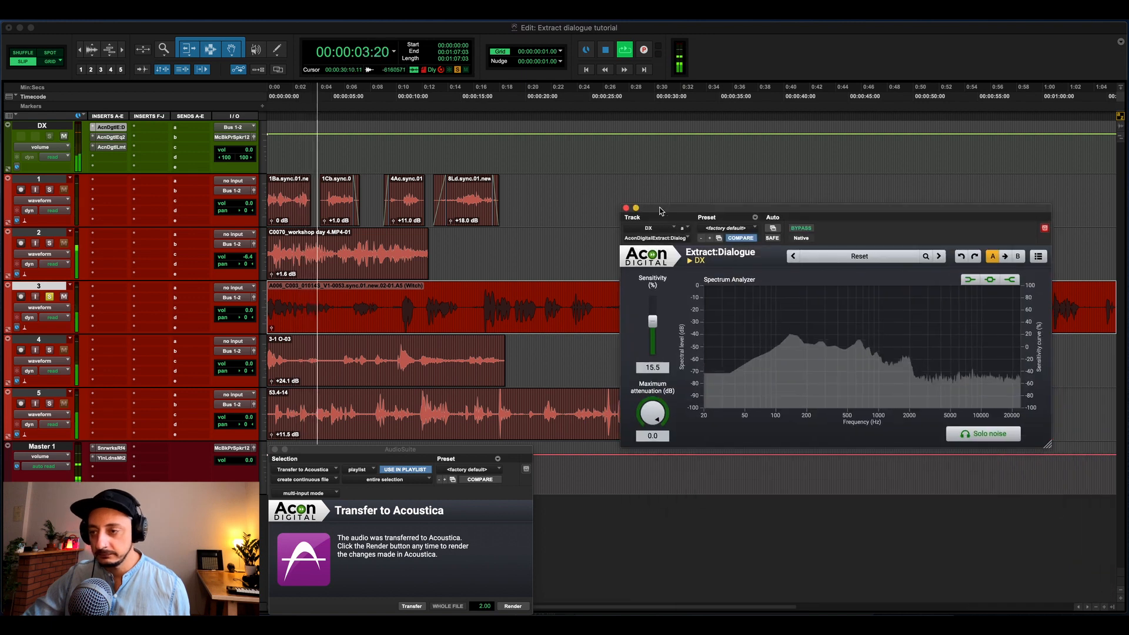
{"action": "key", "text": "space"}
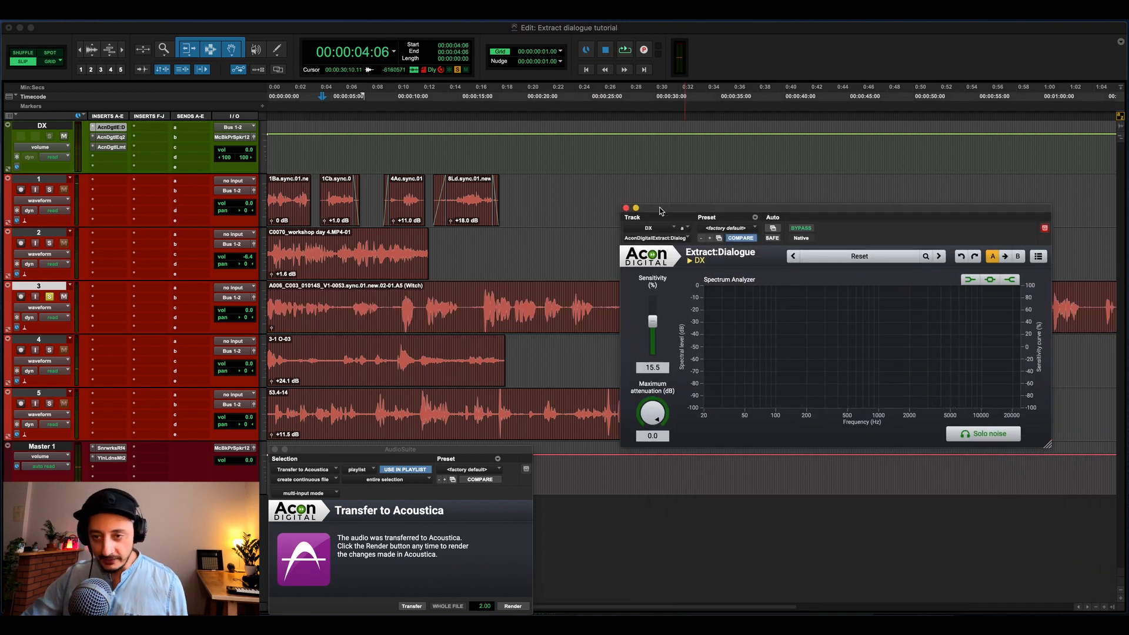
Step: Place the playback cursor in the track 3 clip at 00:00:10:06 and listen from there
{"action": "left_click", "coordinate": [410, 323]}
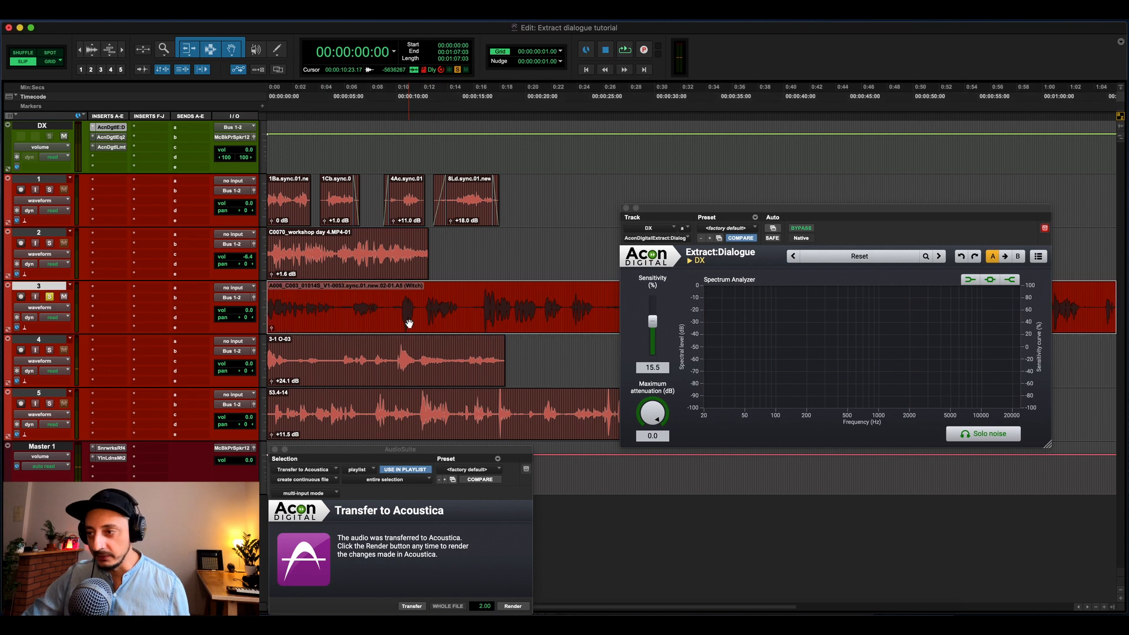
{"action": "left_click", "coordinate": [399, 307]}
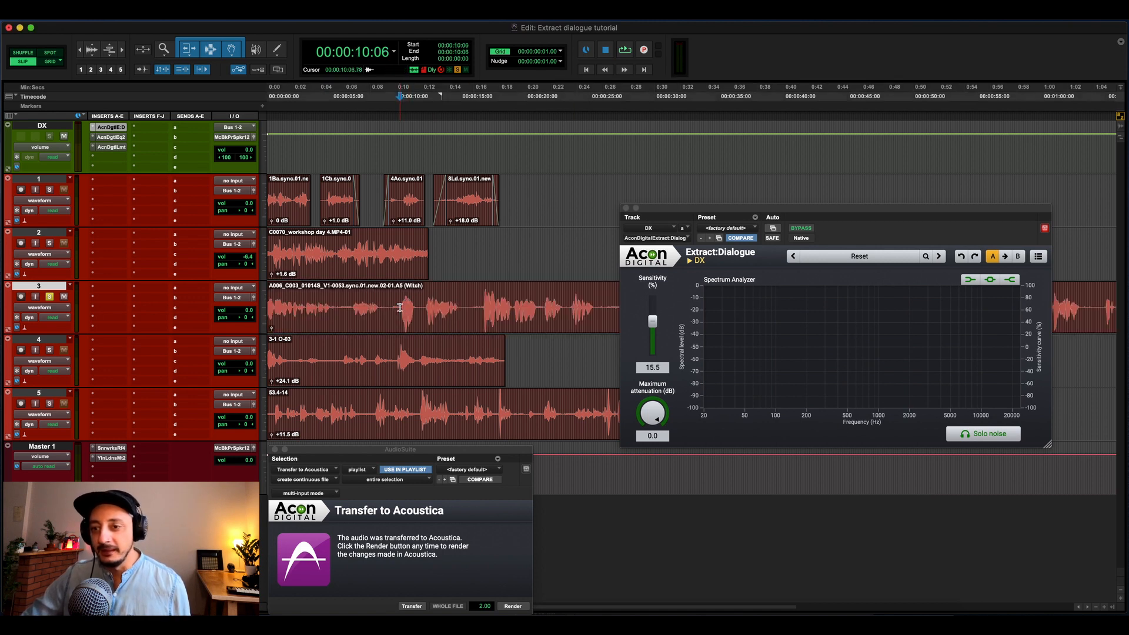
{"action": "key", "text": "space"}
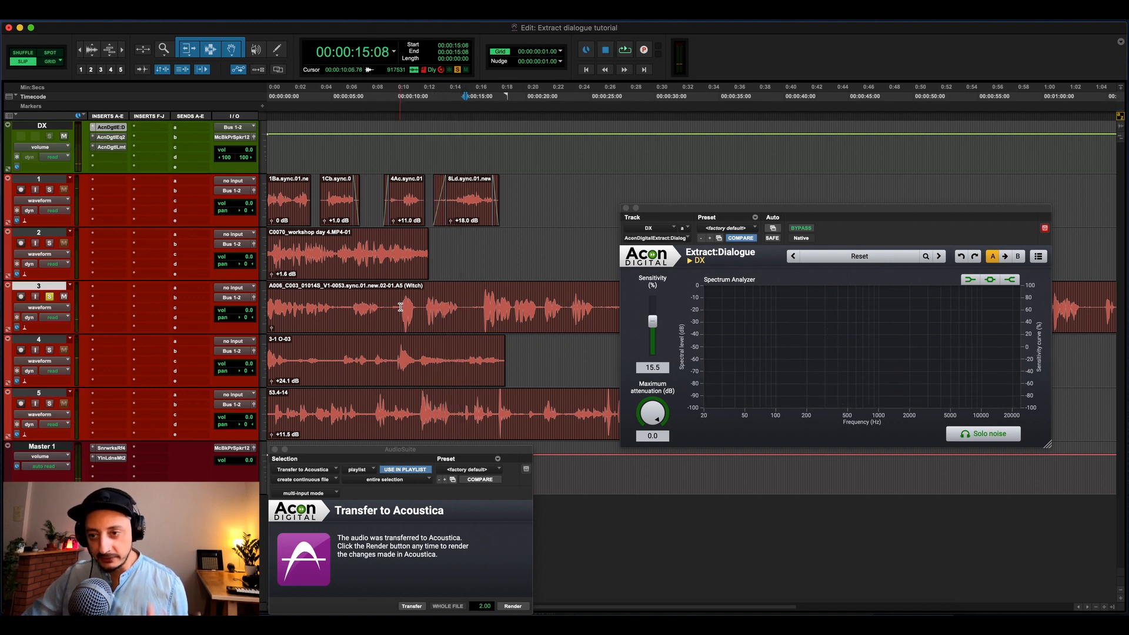
Step: Close the Extract:Dialogue window, select the whole clip on track 3, and switch to Acoustica
{"action": "left_click", "coordinate": [626, 209]}
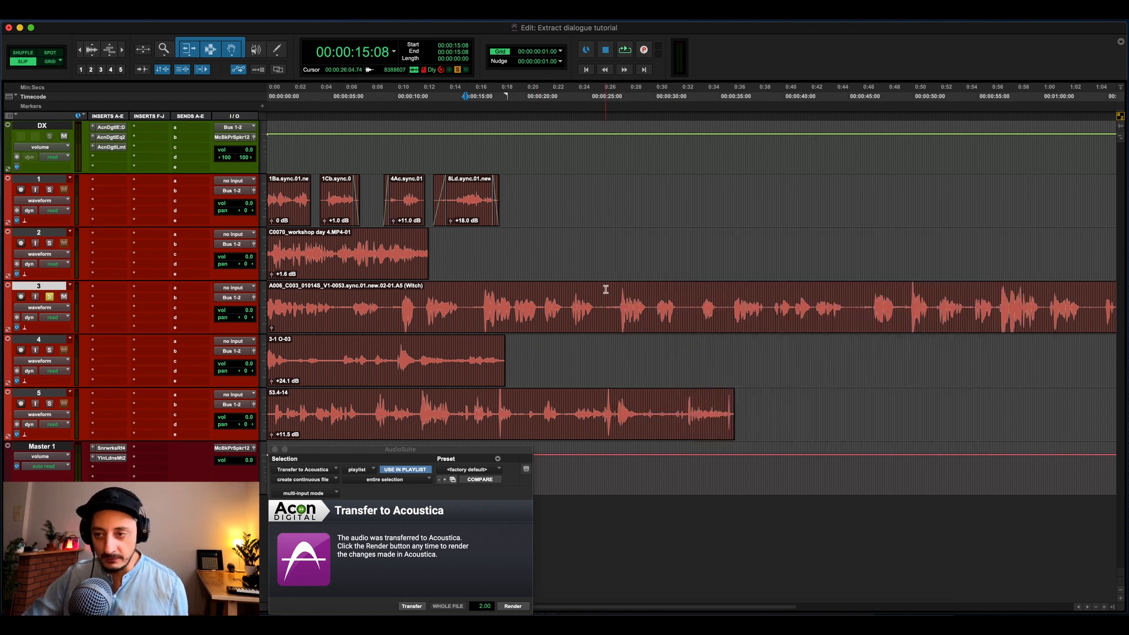
{"action": "left_click", "coordinate": [597, 321]}
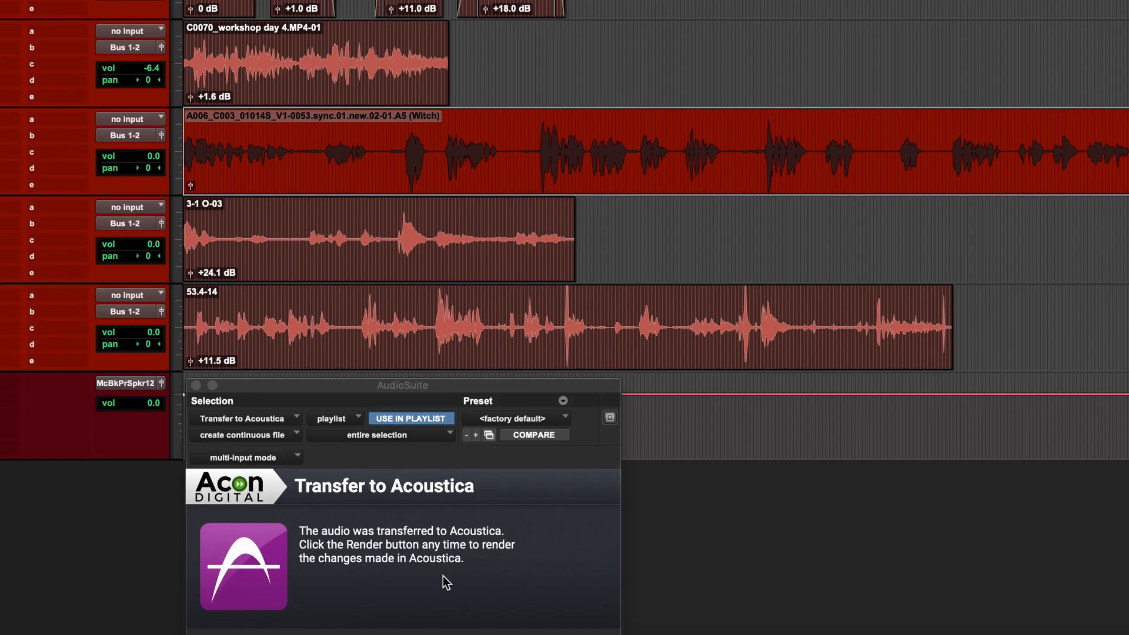
{"action": "left_click_drag", "start_coordinate": [441, 395], "coordinate": [487, 232]}
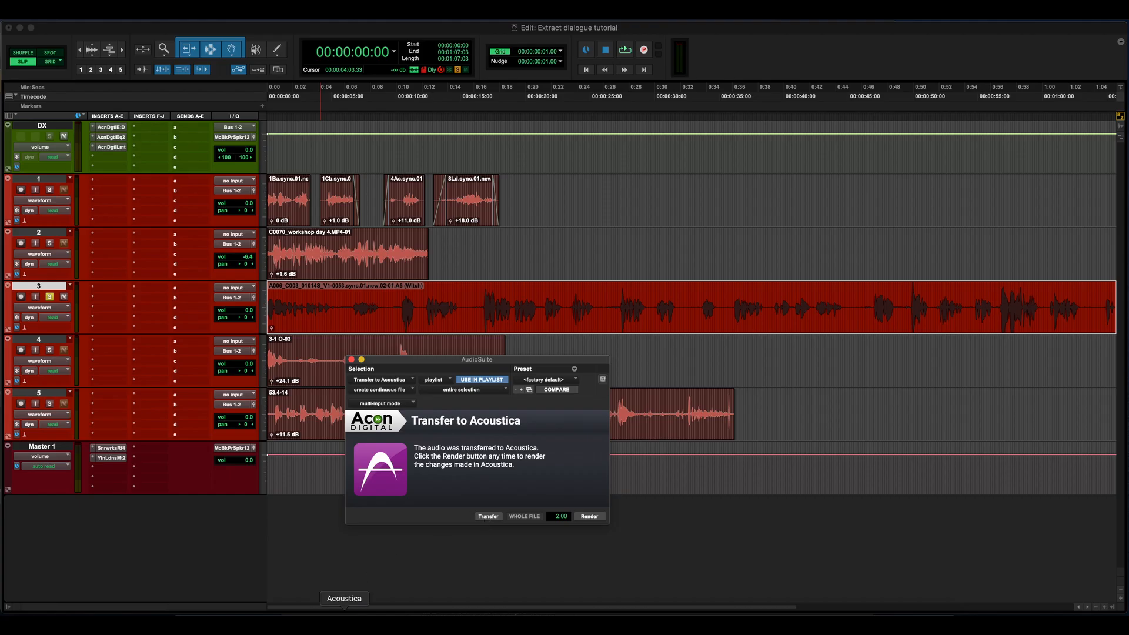
{"action": "left_click", "coordinate": [344, 620]}
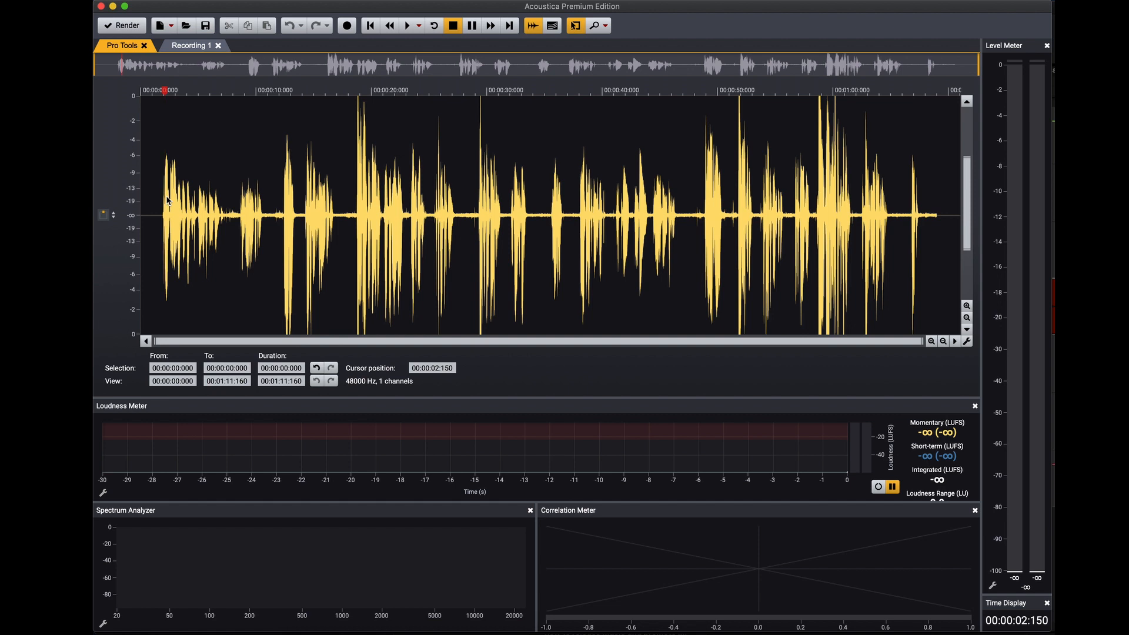
Step: Play the transferred recording, inspect it briefly as a spectrogram, and return to the waveform display
{"action": "left_click", "coordinate": [415, 1]}
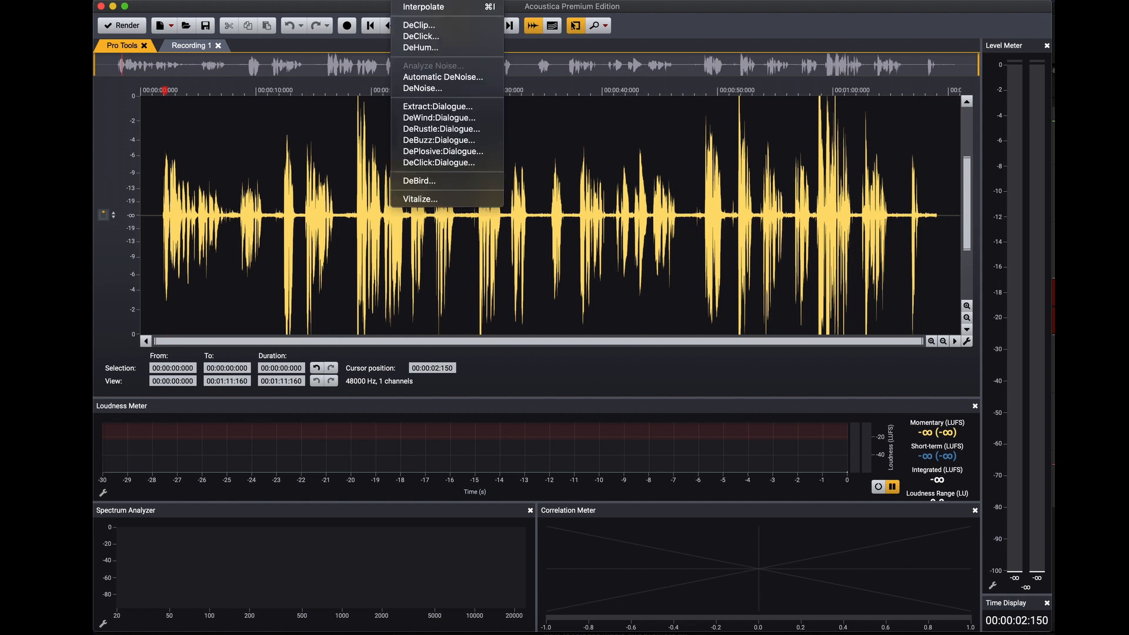
{"action": "key", "text": "Escape"}
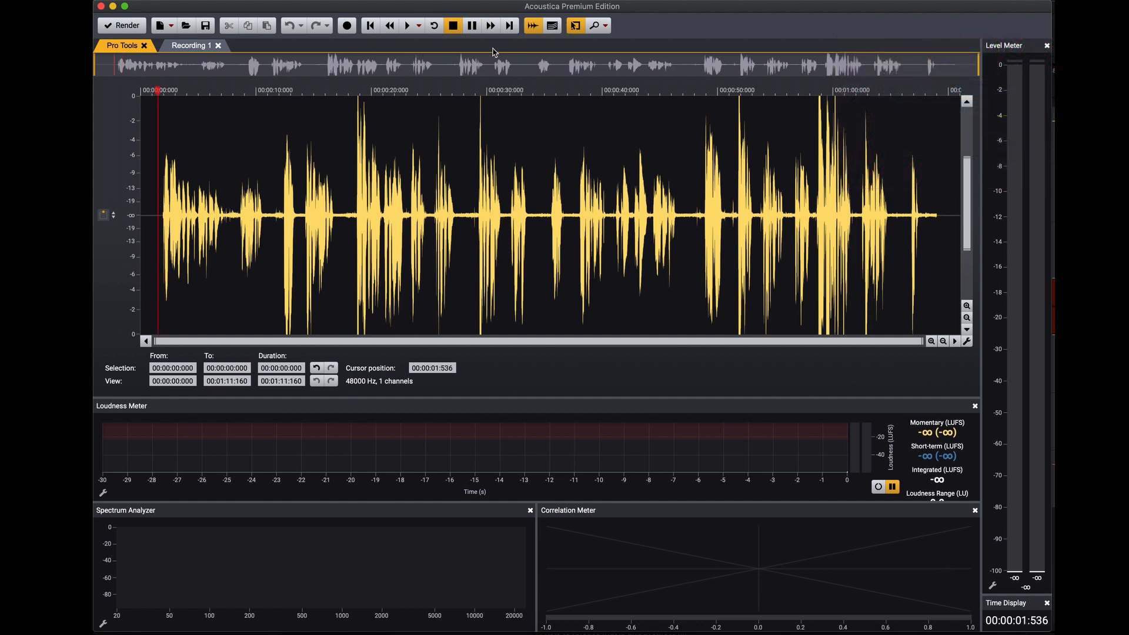
{"action": "key", "text": "space"}
{"action": "left_click", "coordinate": [552, 26]}
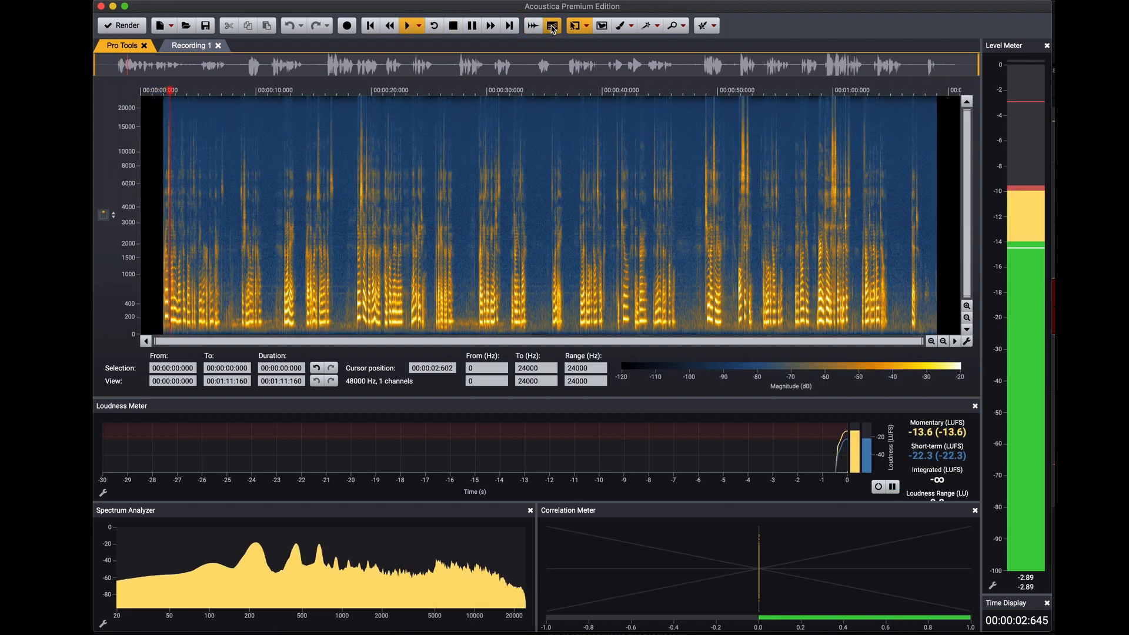
{"action": "left_click", "coordinate": [534, 28]}
Step: Open the Extract:Dialogue processor for the recording and set its maximum attenuation to 0.0 dB
{"action": "left_click", "coordinate": [414, 2]}
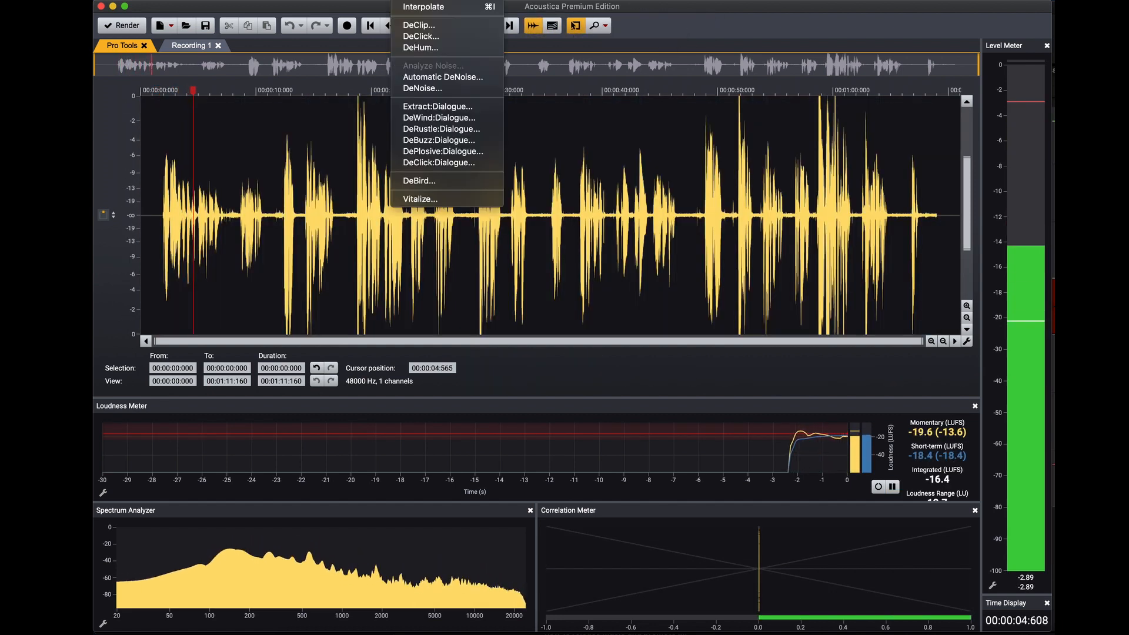
{"action": "left_click", "coordinate": [449, 107]}
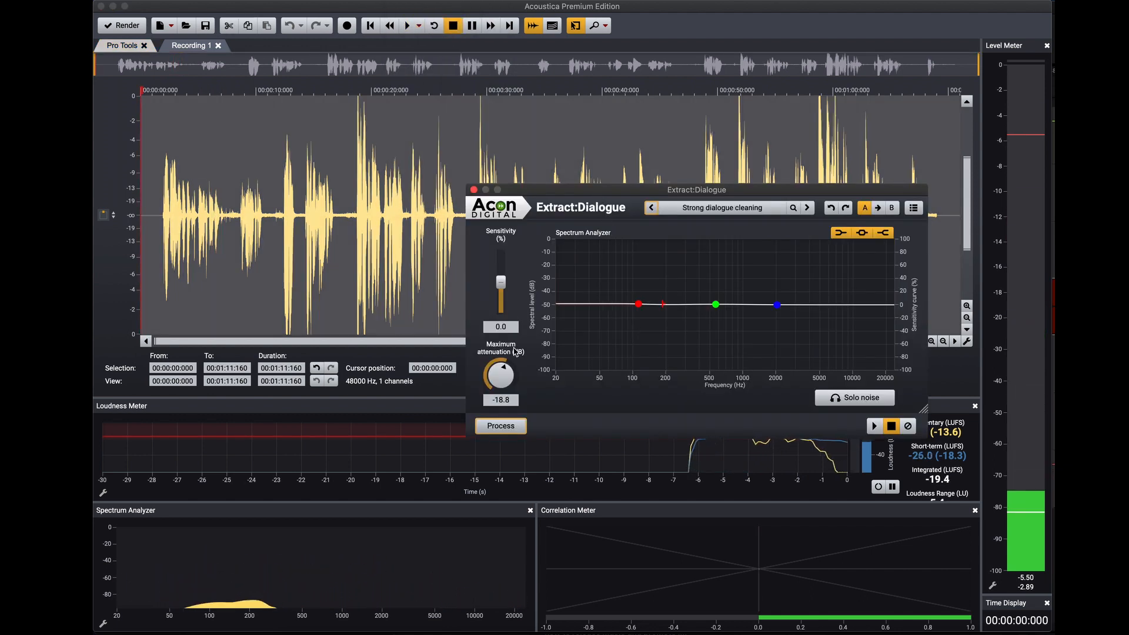
{"action": "left_click_drag", "start_coordinate": [515, 332], "coordinate": [518, 299]}
Step: Select the audio from about 00:00:12:389 to 00:00:33:379 and preview it through Extract:Dialogue
{"action": "left_click", "coordinate": [358, 253]}
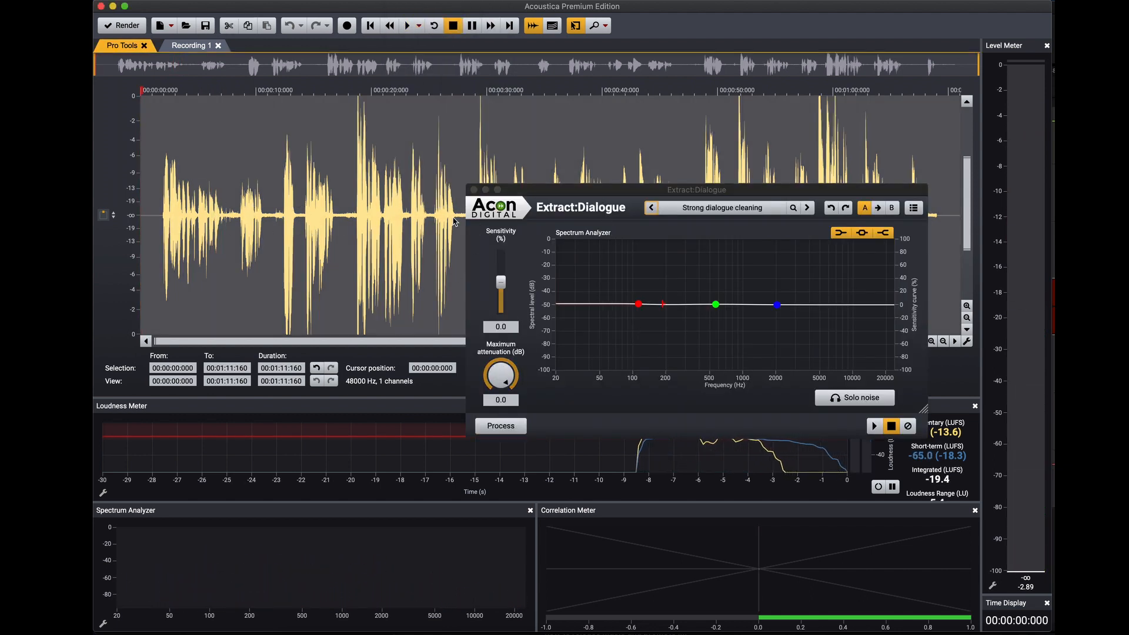
{"action": "left_click_drag", "start_coordinate": [283, 199], "coordinate": [526, 201]}
{"action": "left_click", "coordinate": [873, 426]}
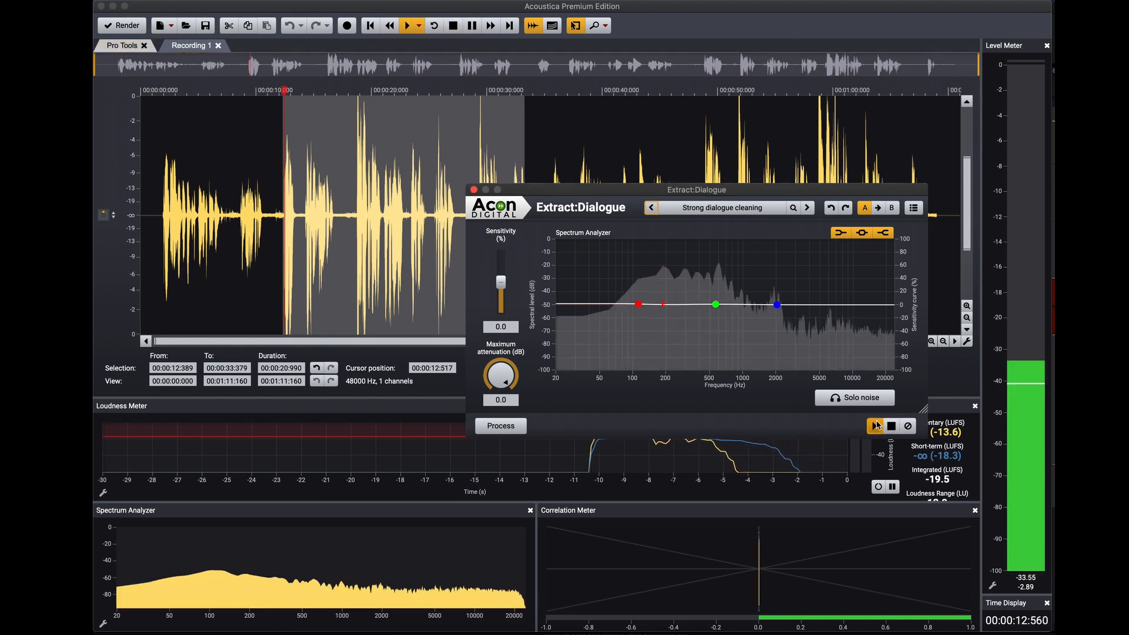
Step: Try maximum attenuation settings of -19.9, -60.0 and -21.2 dB during the Extract:Dialogue preview, and stop playback
{"action": "left_click_drag", "start_coordinate": [511, 404], "coordinate": [509, 440]}
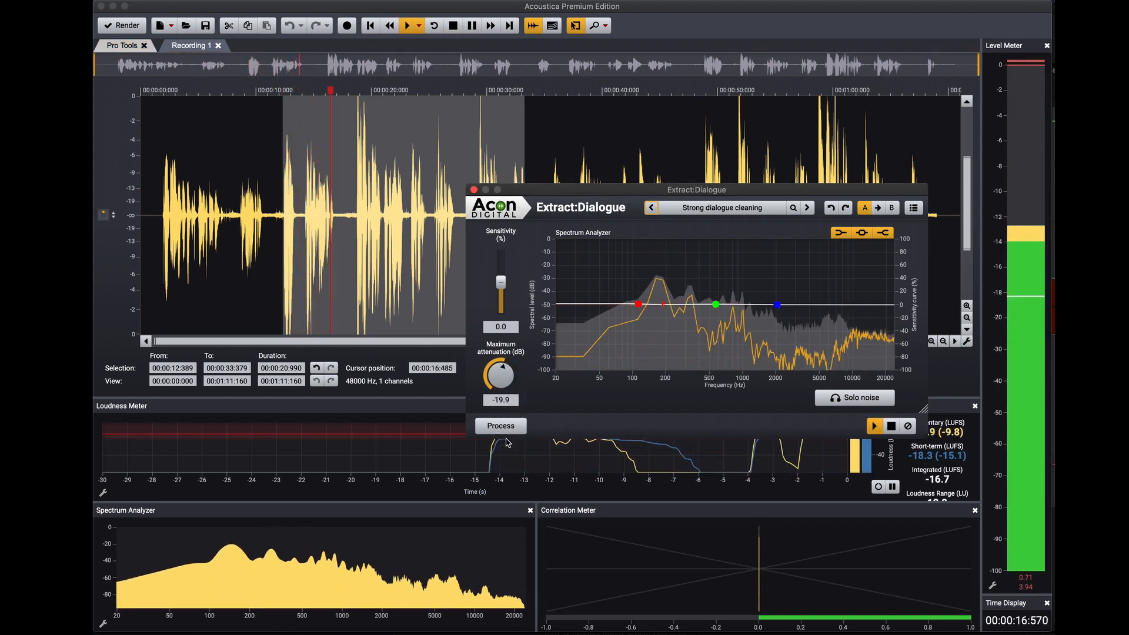
{"action": "left_click_drag", "start_coordinate": [508, 378], "coordinate": [505, 445]}
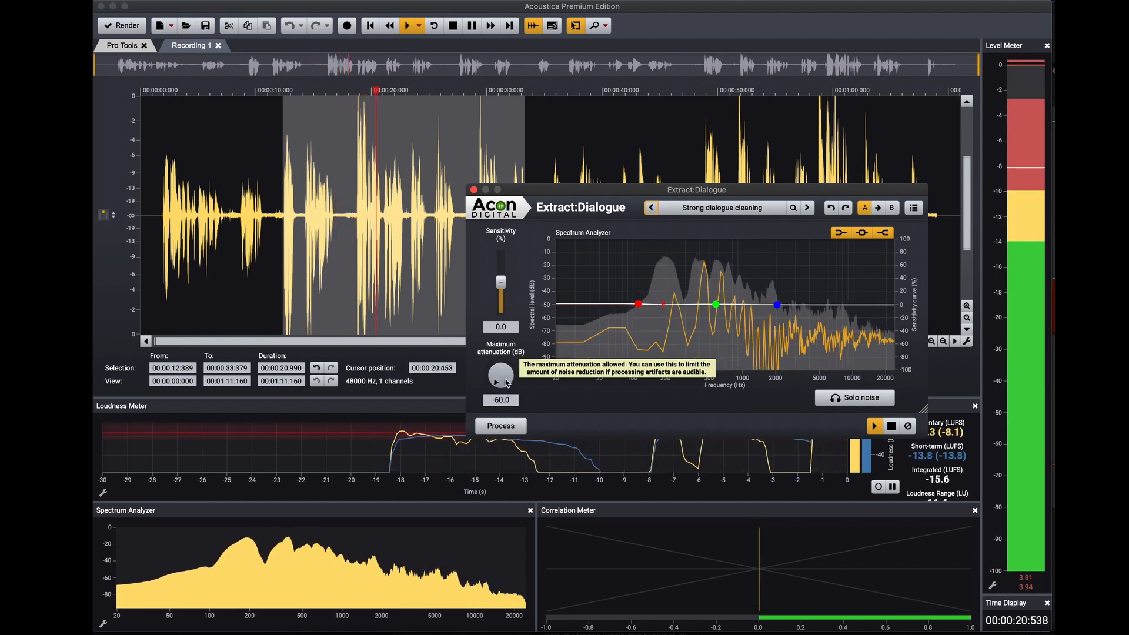
{"action": "mouse_move", "coordinate": [507, 385]}
{"action": "left_mouse_down"}
{"action": "mouse_move", "coordinate": [506, 356]}
{"action": "mouse_move", "coordinate": [509, 375]}
{"action": "left_mouse_up"}
{"action": "key", "text": "space"}
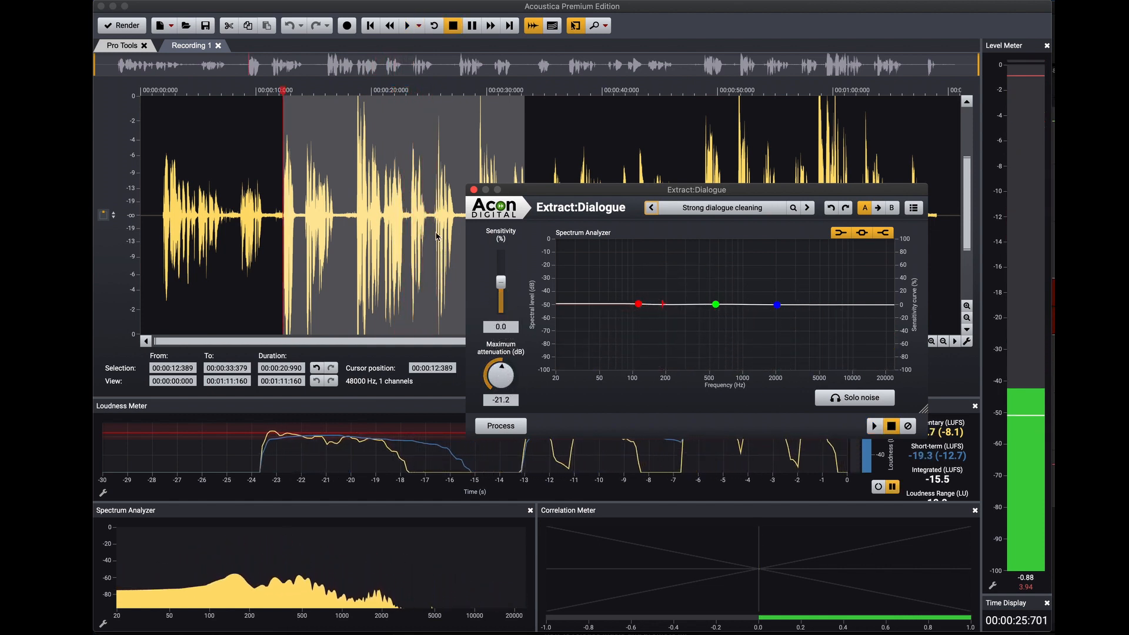
Step: Set the maximum attenuation to about -50.4 dB and preview the recording from about 00:00:18:276
{"action": "left_click", "coordinate": [361, 214]}
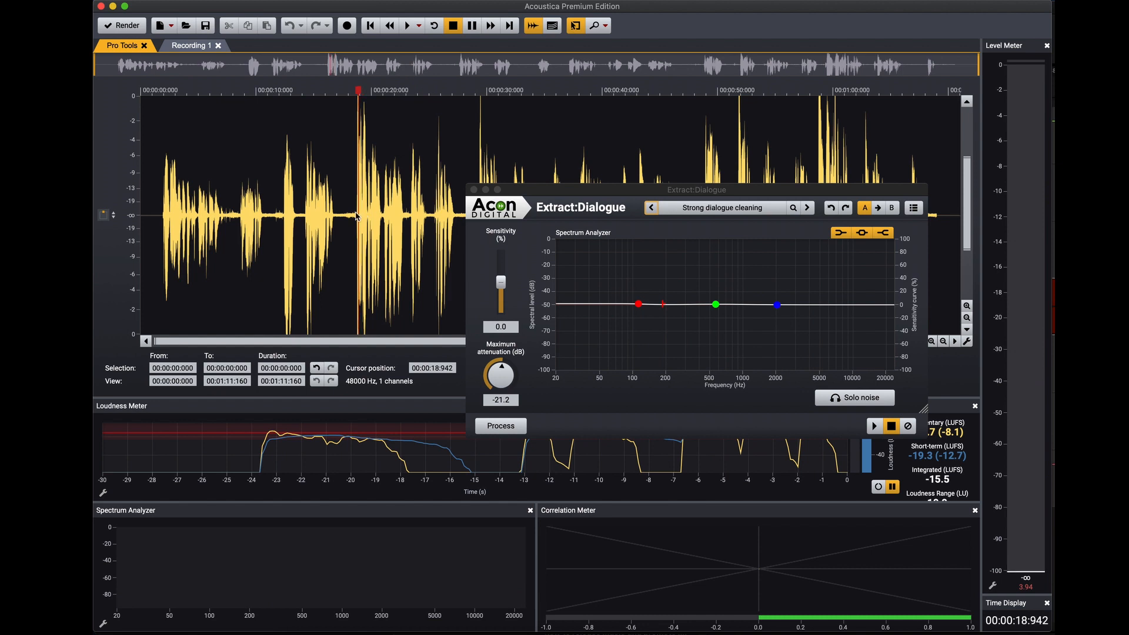
{"action": "left_click_drag", "start_coordinate": [500, 377], "coordinate": [501, 383]}
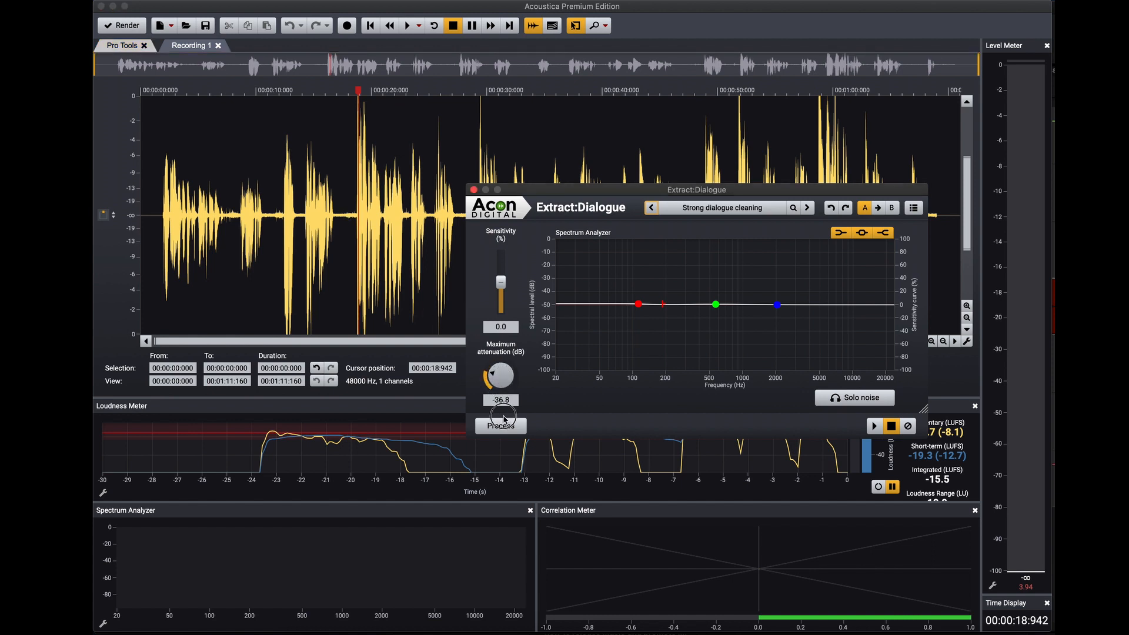
{"action": "left_click", "coordinate": [351, 215]}
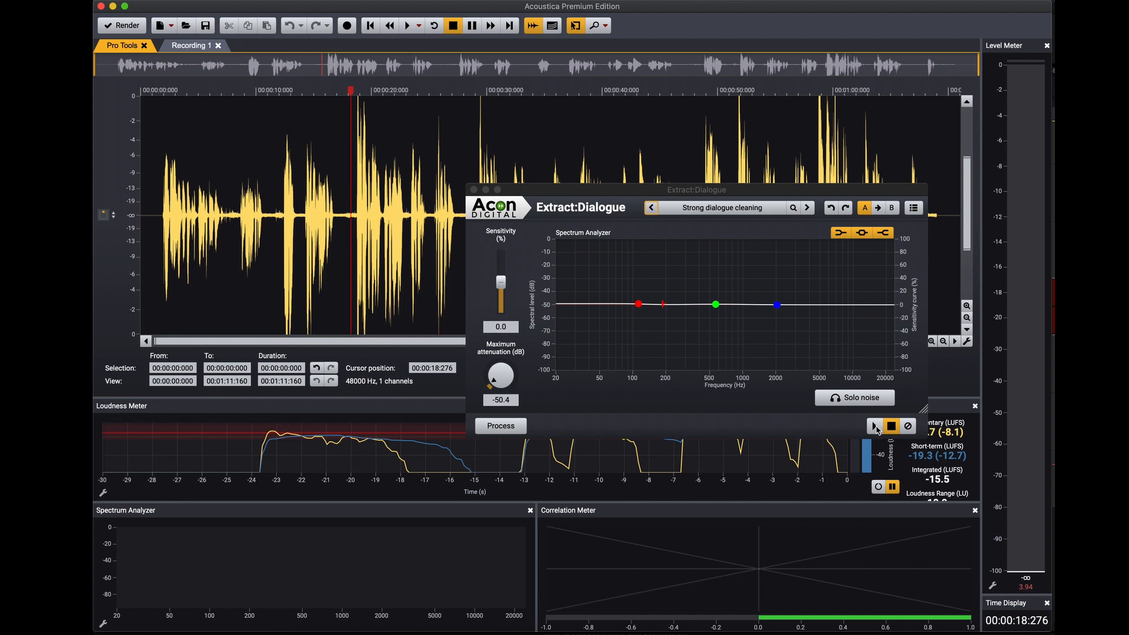
{"action": "left_click", "coordinate": [874, 426]}
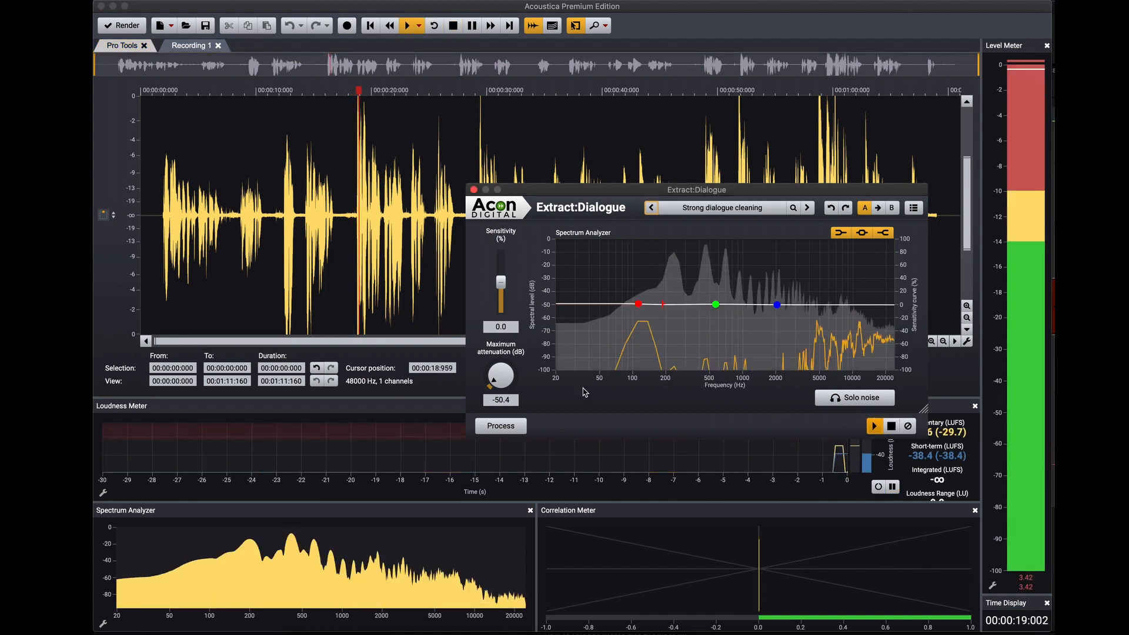
Step: Compare milder and stronger maximum attenuation while previewing, settle on about -39.1 dB, and stop playback
{"action": "left_click_drag", "start_coordinate": [504, 383], "coordinate": [502, 329]}
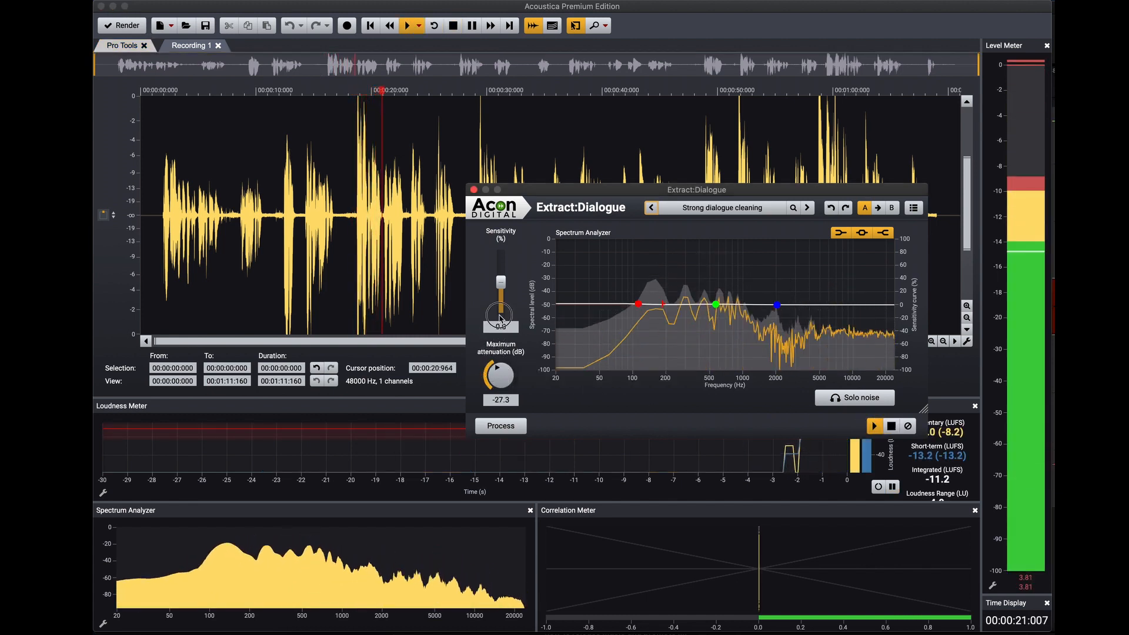
{"action": "left_click_drag", "start_coordinate": [508, 279], "coordinate": [519, 342]}
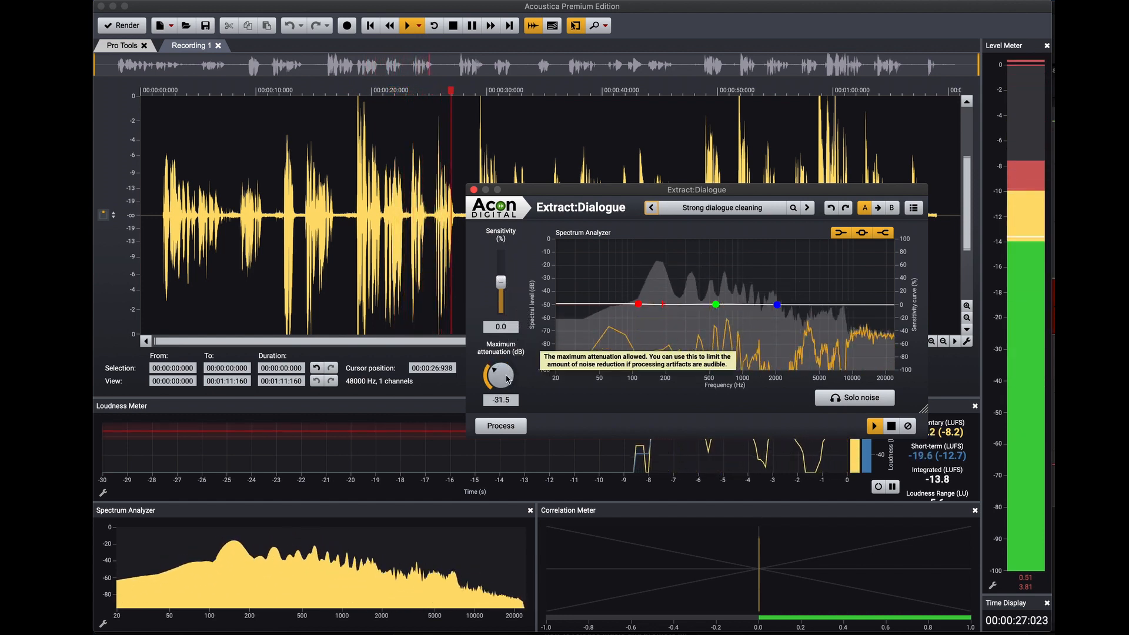
{"action": "left_click_drag", "start_coordinate": [501, 373], "coordinate": [505, 445]}
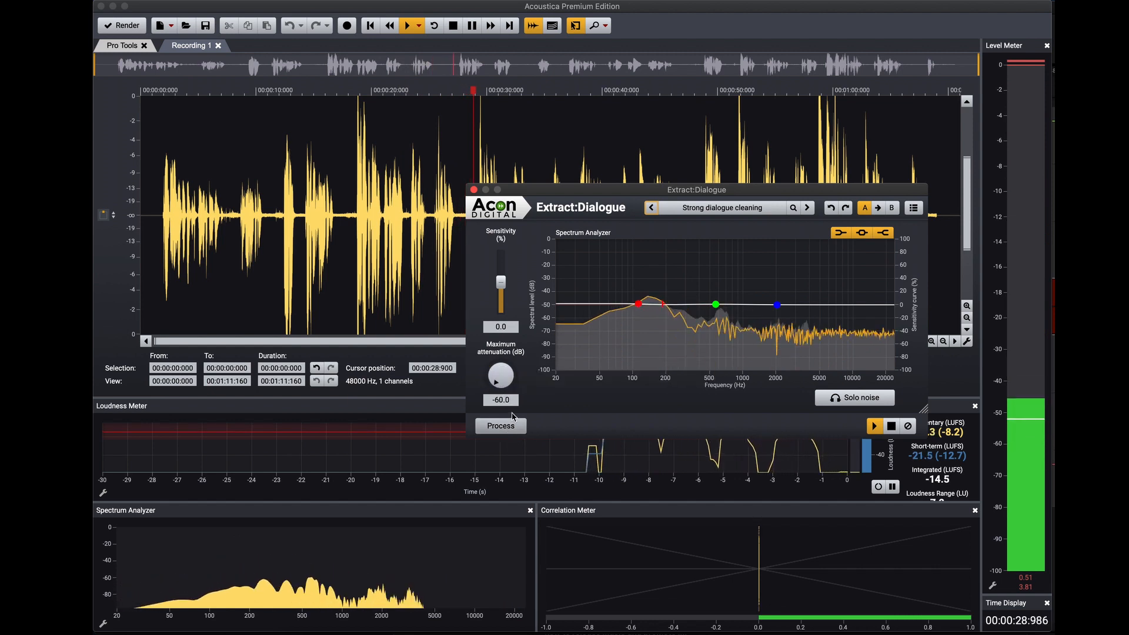
{"action": "left_click_drag", "start_coordinate": [504, 385], "coordinate": [501, 353]}
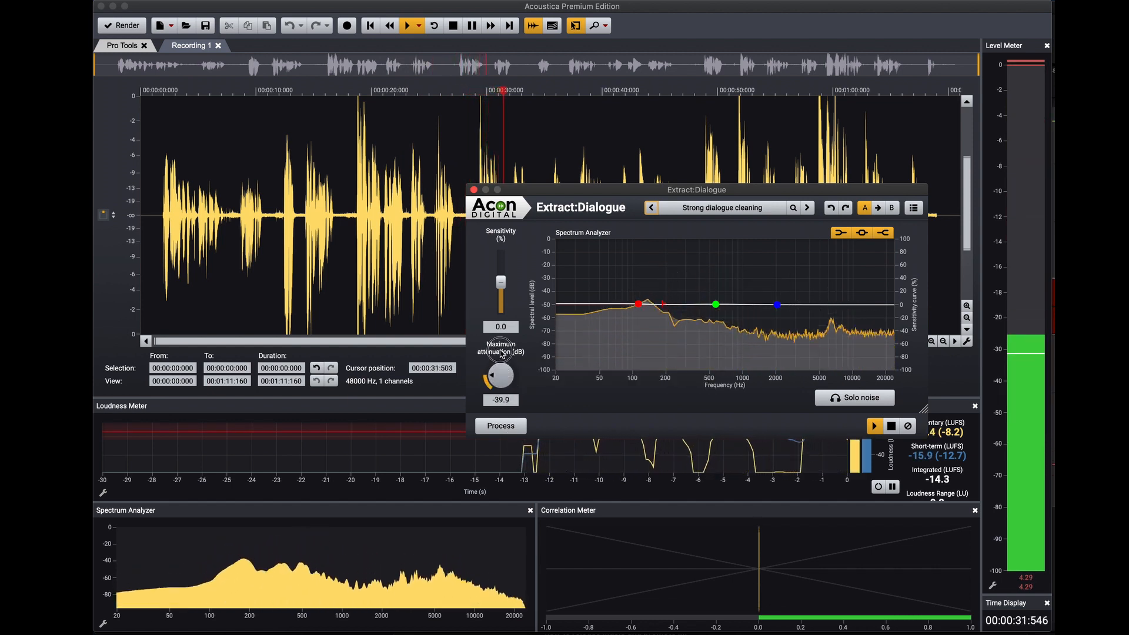
{"action": "left_click", "coordinate": [395, 223]}
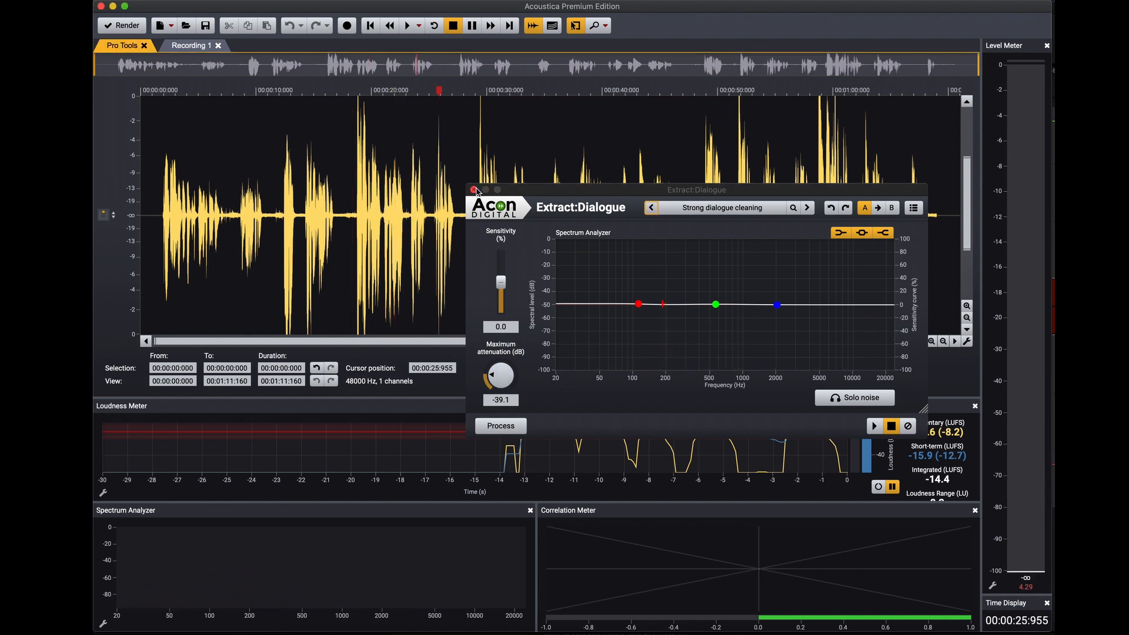
Step: Process the entire recording with Extract:Dialogue and render the cleaned clip back to Pro Tools
{"action": "key", "text": "super+a"}
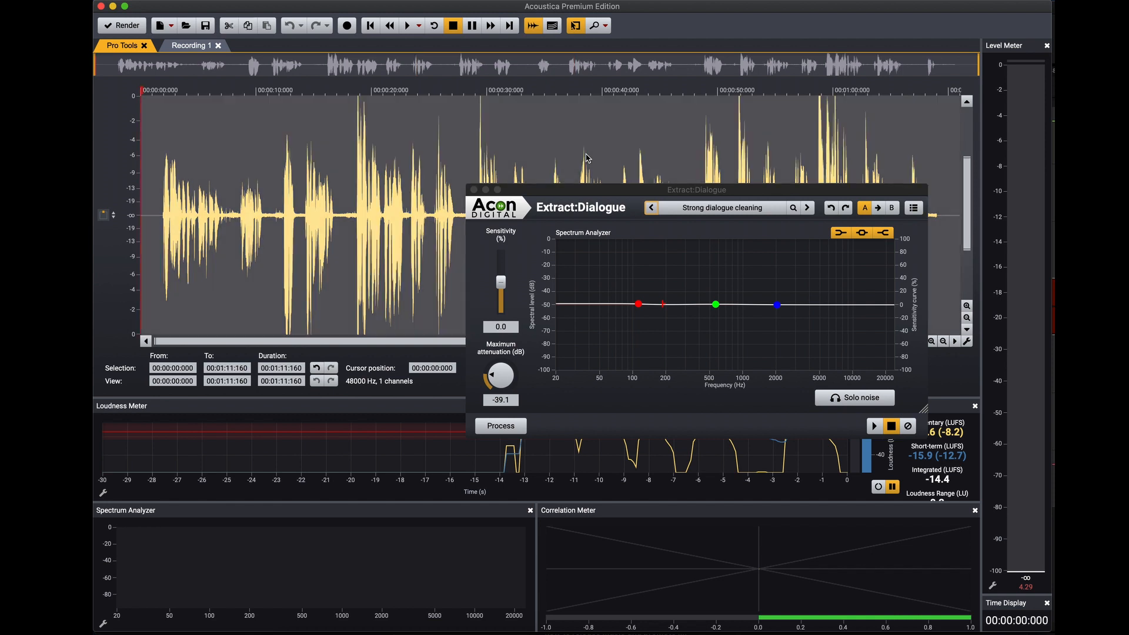
{"action": "left_click", "coordinate": [507, 425]}
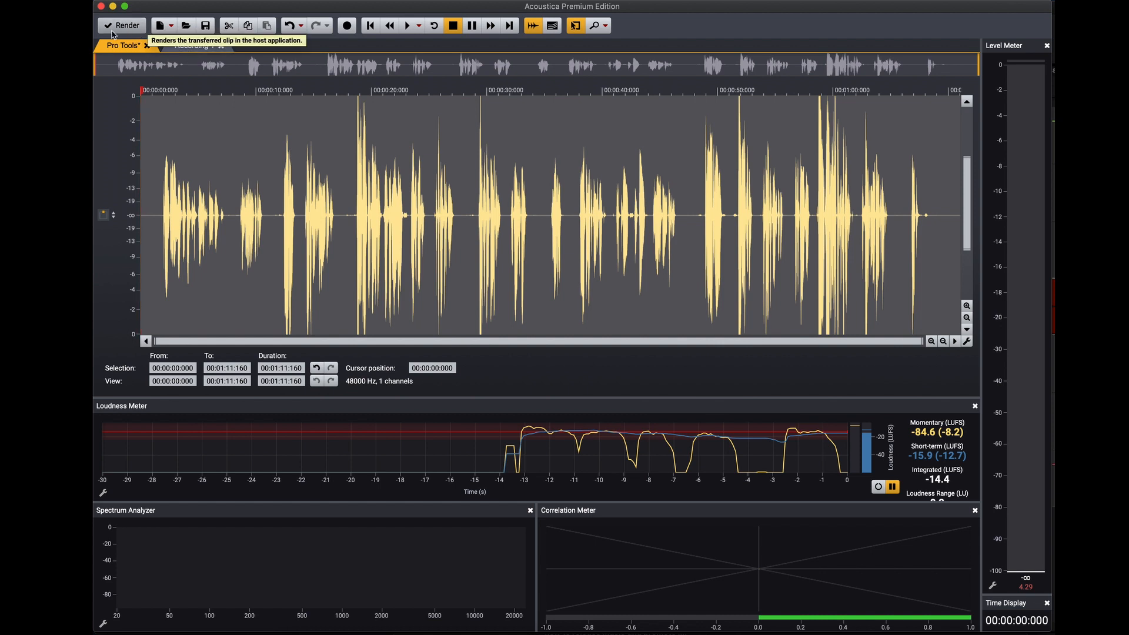
{"action": "left_click", "coordinate": [142, 30]}
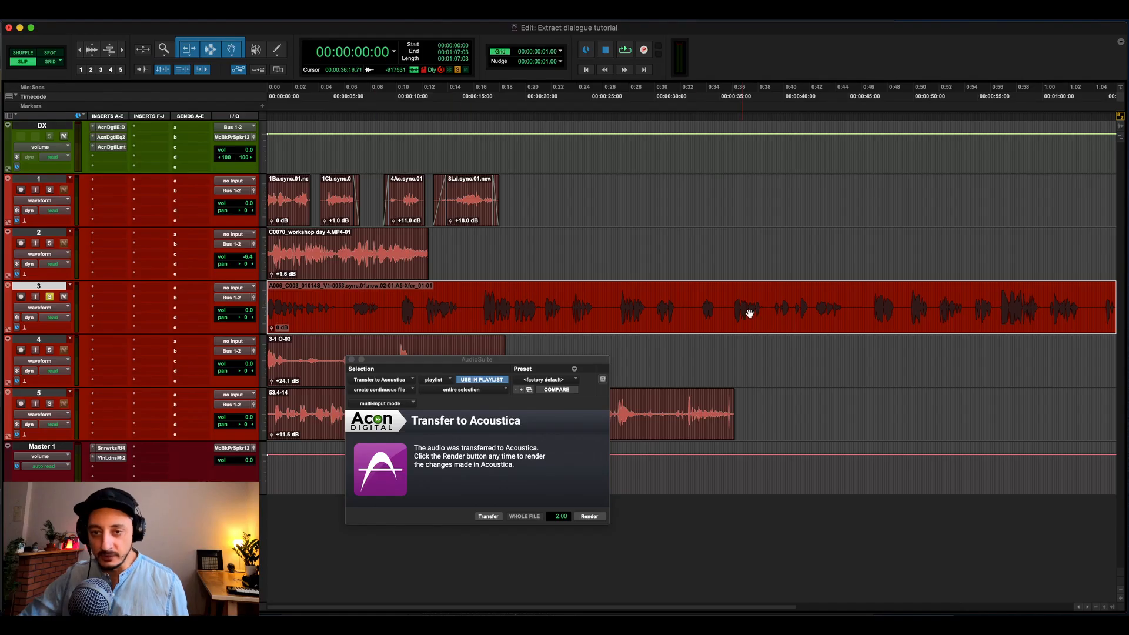
Step: Solo track 4 instead of track 3 and move the Transfer to Acoustica window clear of the clips
{"action": "left_click", "coordinate": [454, 306]}
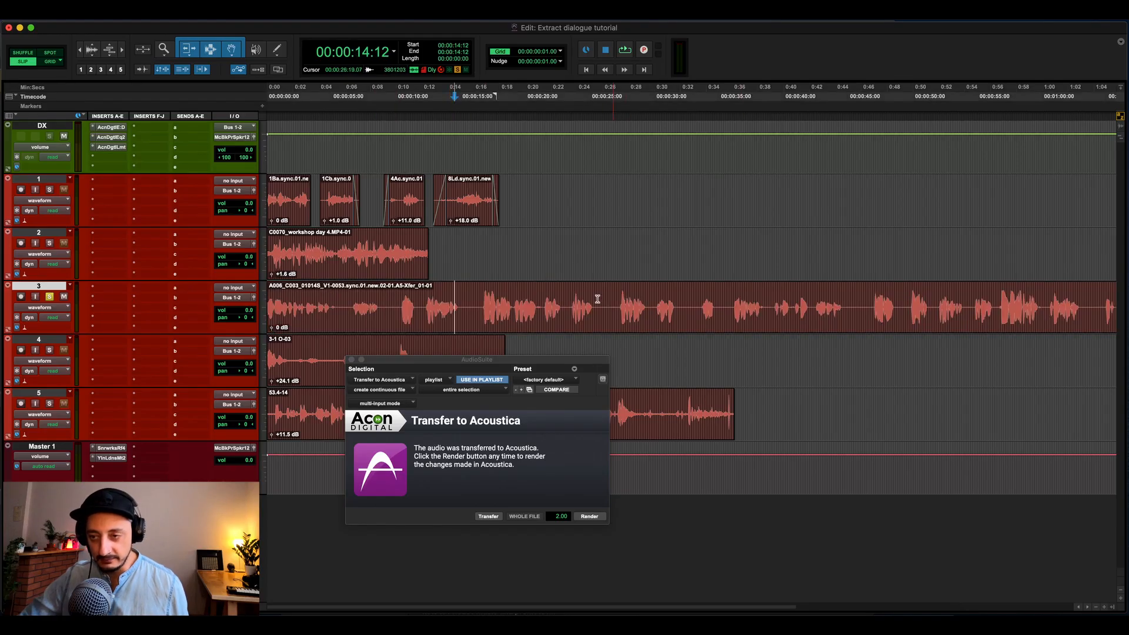
{"action": "left_click", "coordinate": [49, 297]}
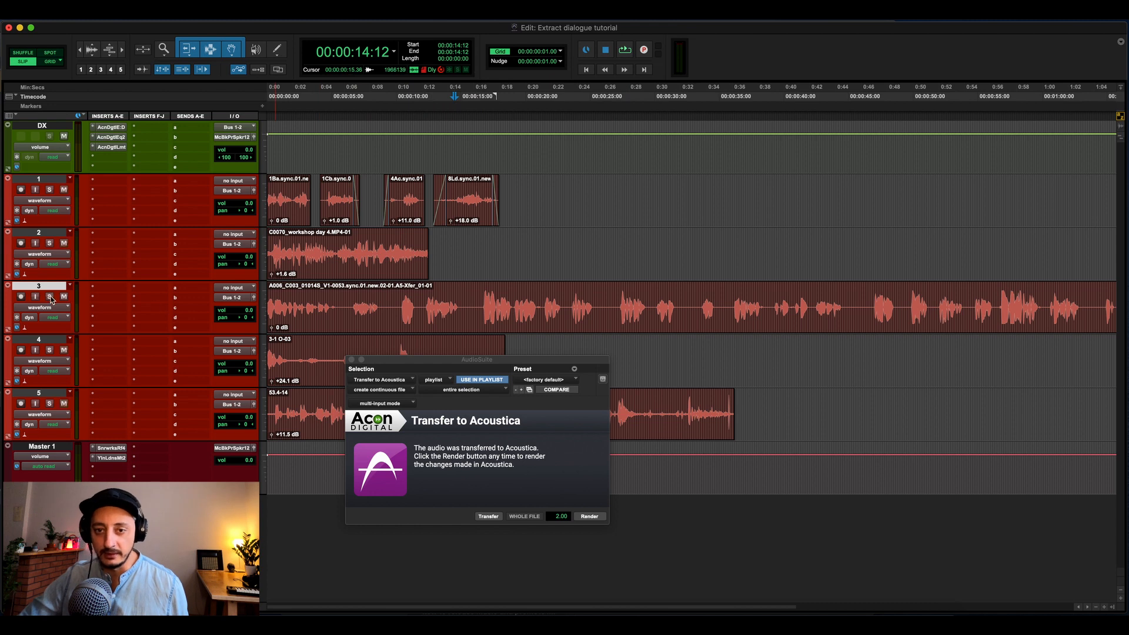
{"action": "left_click", "coordinate": [50, 350]}
{"action": "left_click_drag", "start_coordinate": [476, 359], "coordinate": [503, 475]}
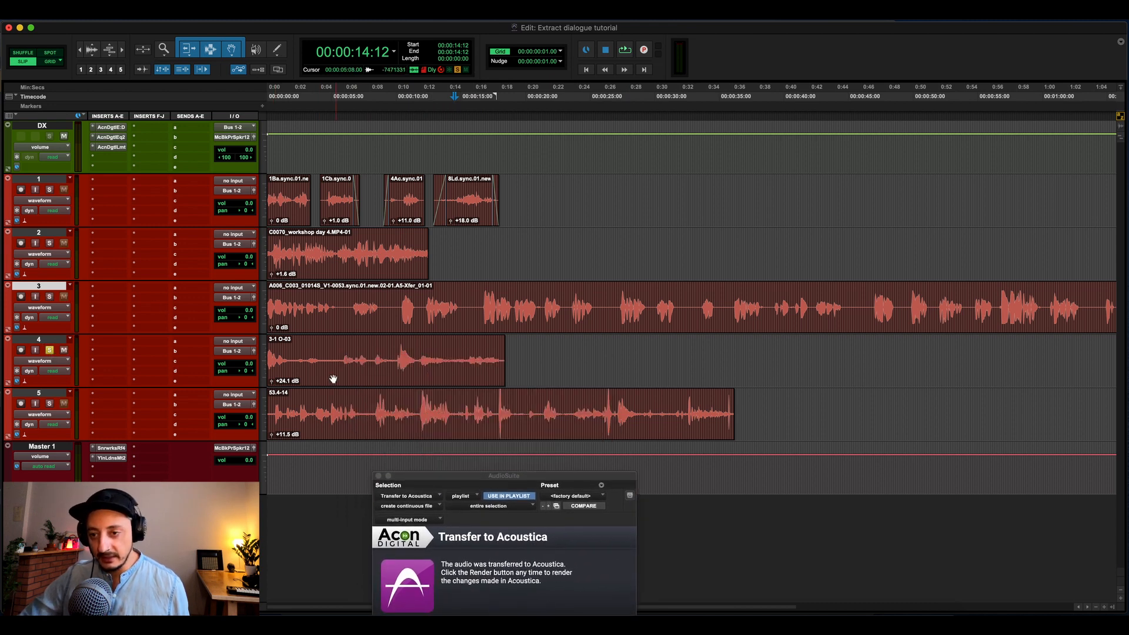
Step: Select the clip on track 4, open Extract:Dialogue on the DX track, and play the clip
{"action": "left_click", "coordinate": [334, 378]}
{"action": "left_click", "coordinate": [115, 129]}
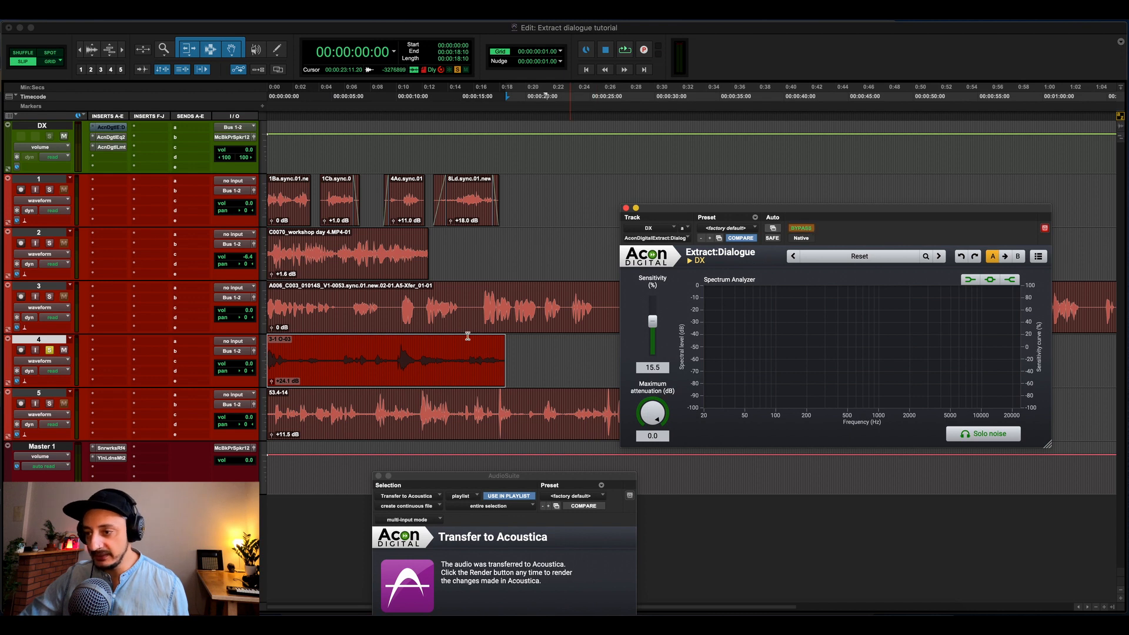
{"action": "key", "text": "space"}
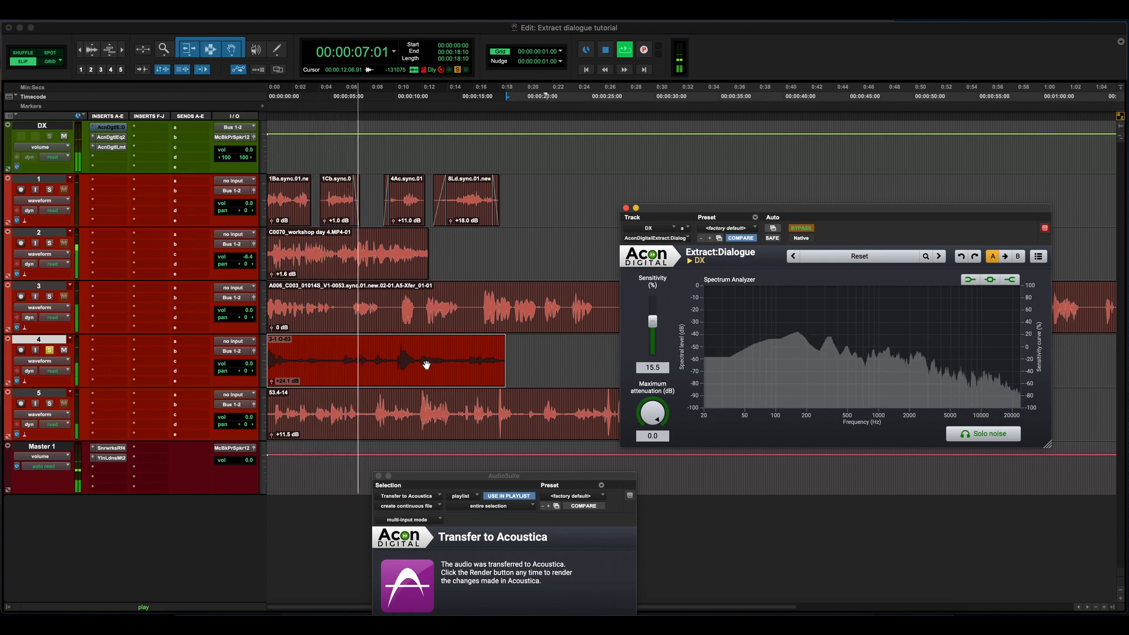
{"action": "key", "text": "space"}
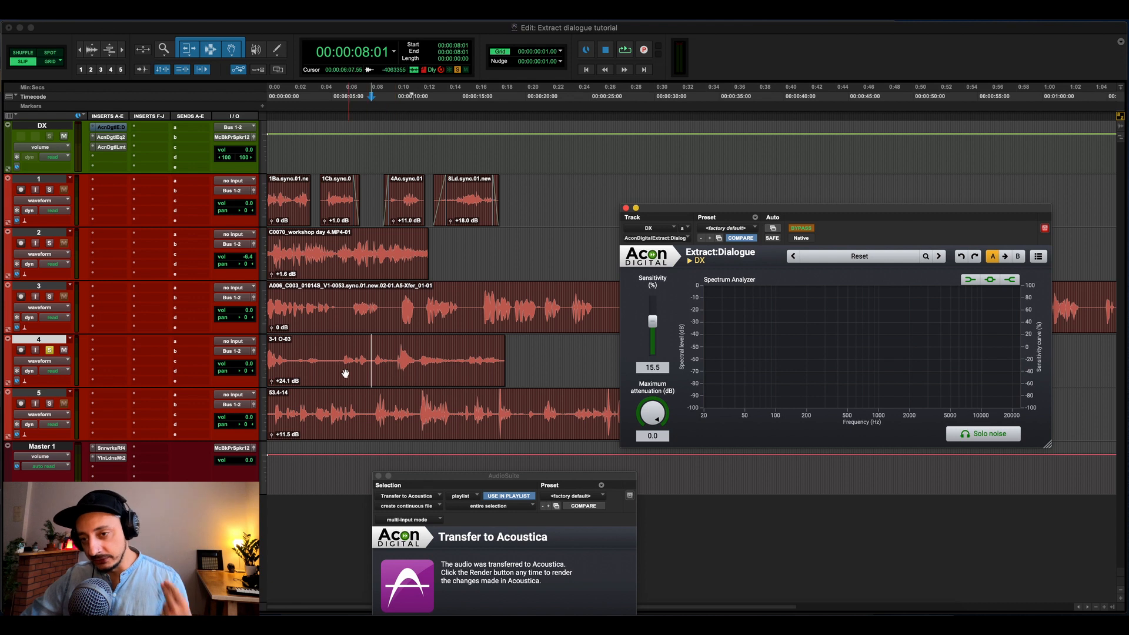
Step: Reselect the whole clip on track 4, play its opening seconds, and transfer it to Acoustica
{"action": "left_click", "coordinate": [318, 374]}
{"action": "key", "text": "space"}
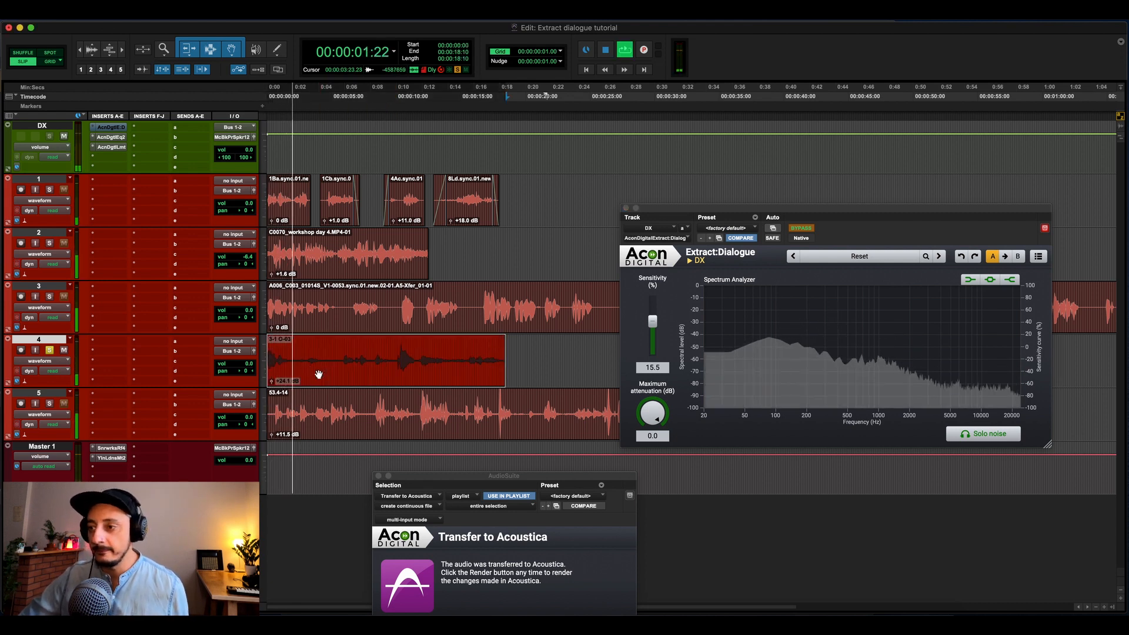
{"action": "left_click", "coordinate": [690, 262]}
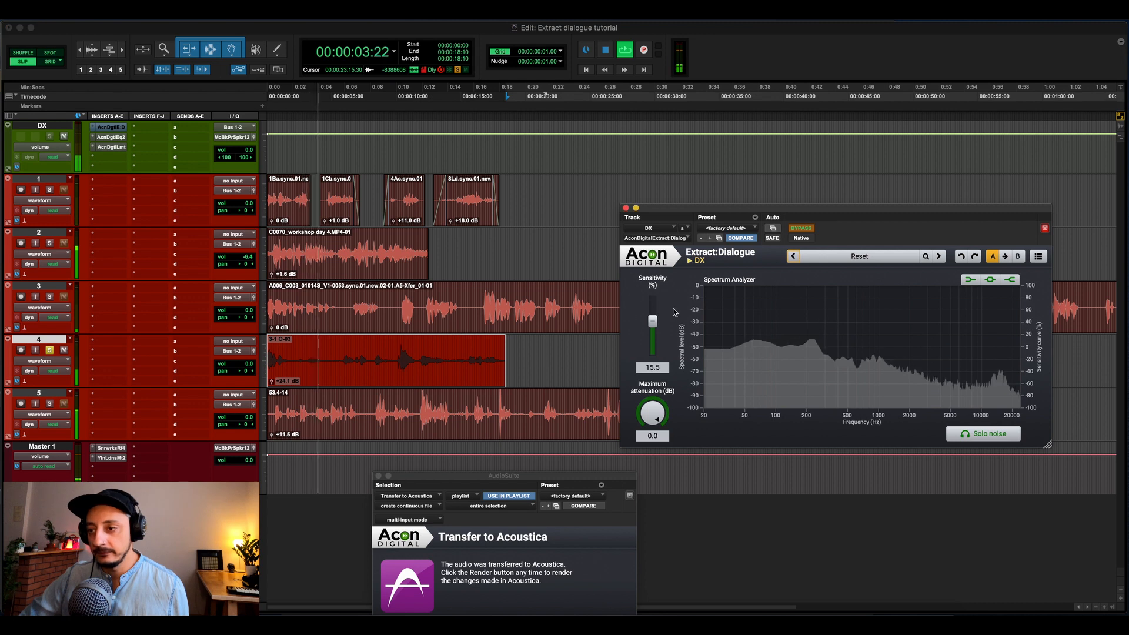
{"action": "key", "text": "space"}
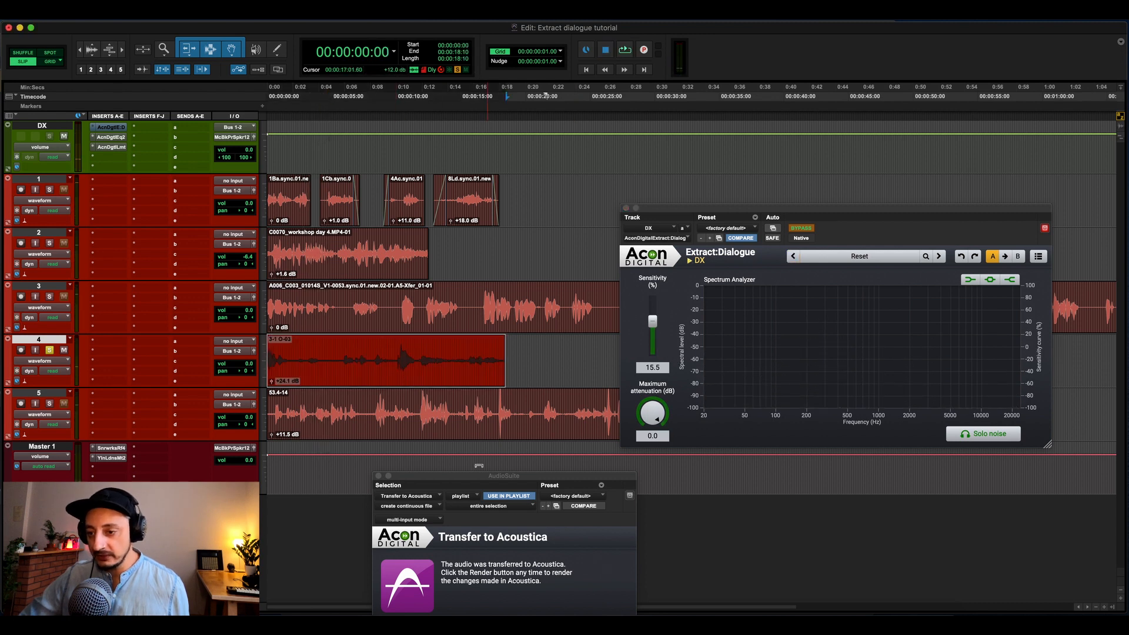
{"action": "left_click_drag", "start_coordinate": [494, 485], "coordinate": [464, 431]}
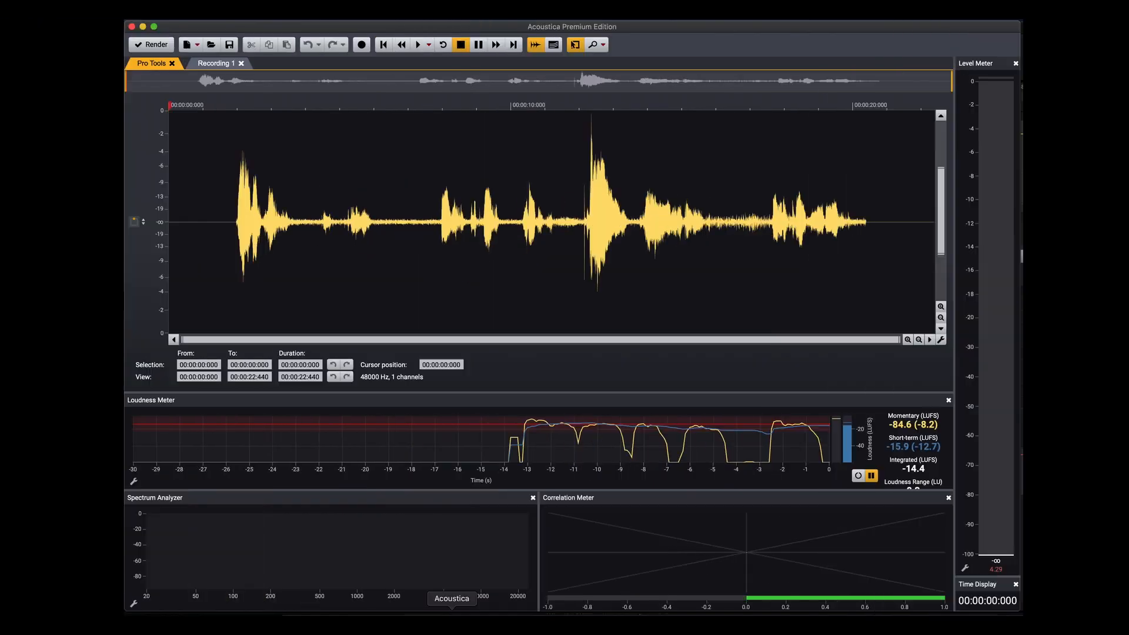
Step: Open the DeNoise processor for the transferred recording and move its window clear of the quiet passages
{"action": "left_click_drag", "start_coordinate": [235, 210], "coordinate": [260, 215]}
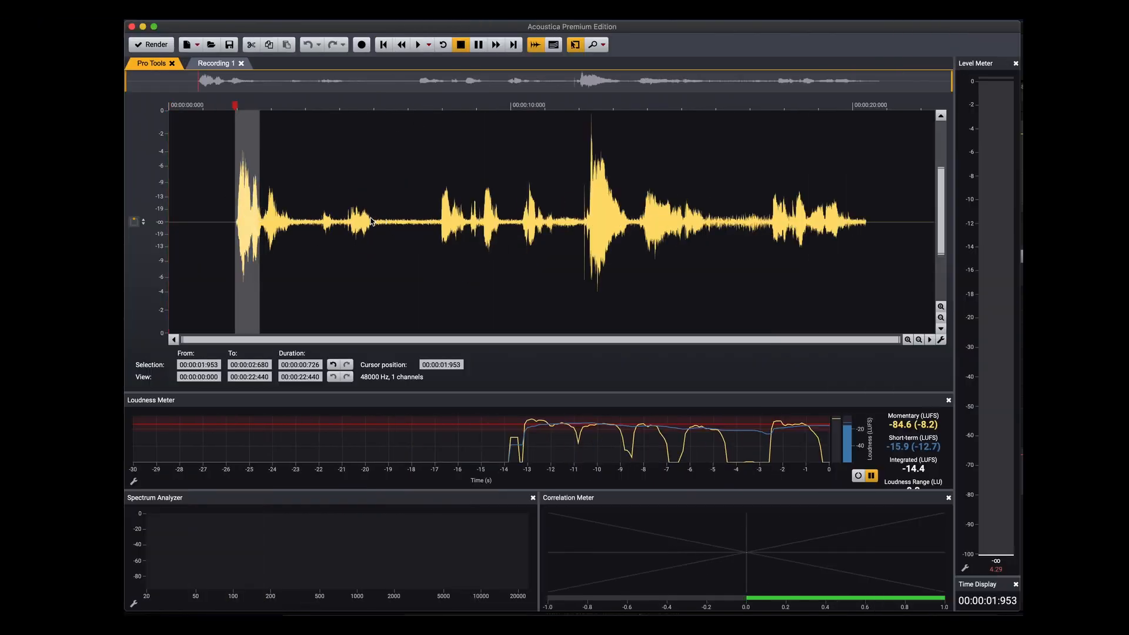
{"action": "left_click", "coordinate": [370, 221]}
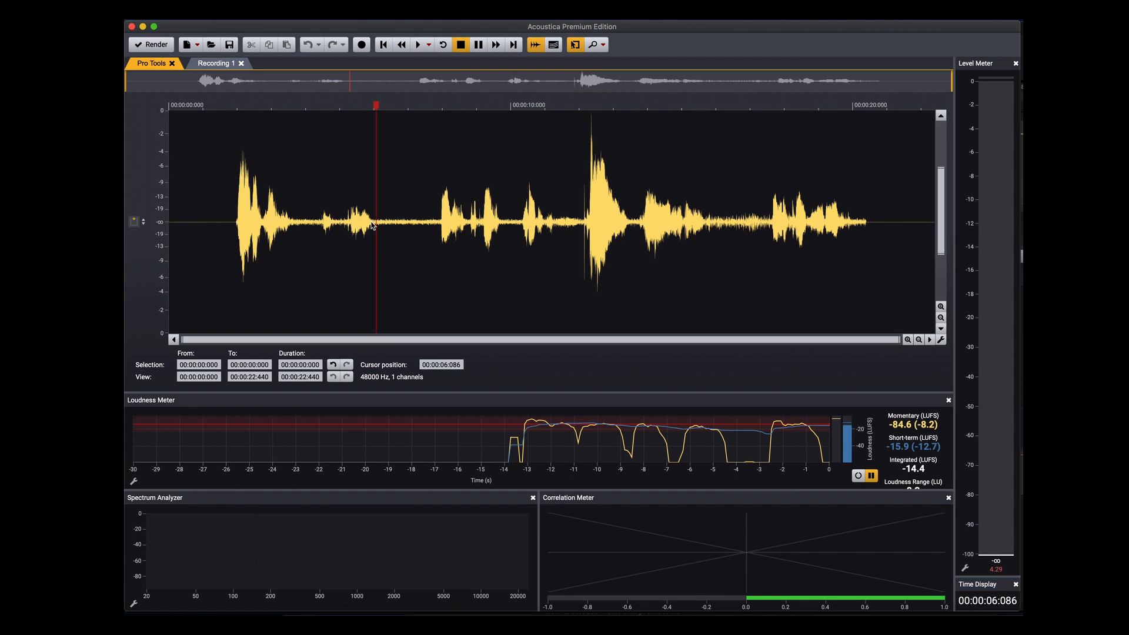
{"action": "left_click", "coordinate": [385, 15]}
{"action": "left_click", "coordinate": [432, 15]}
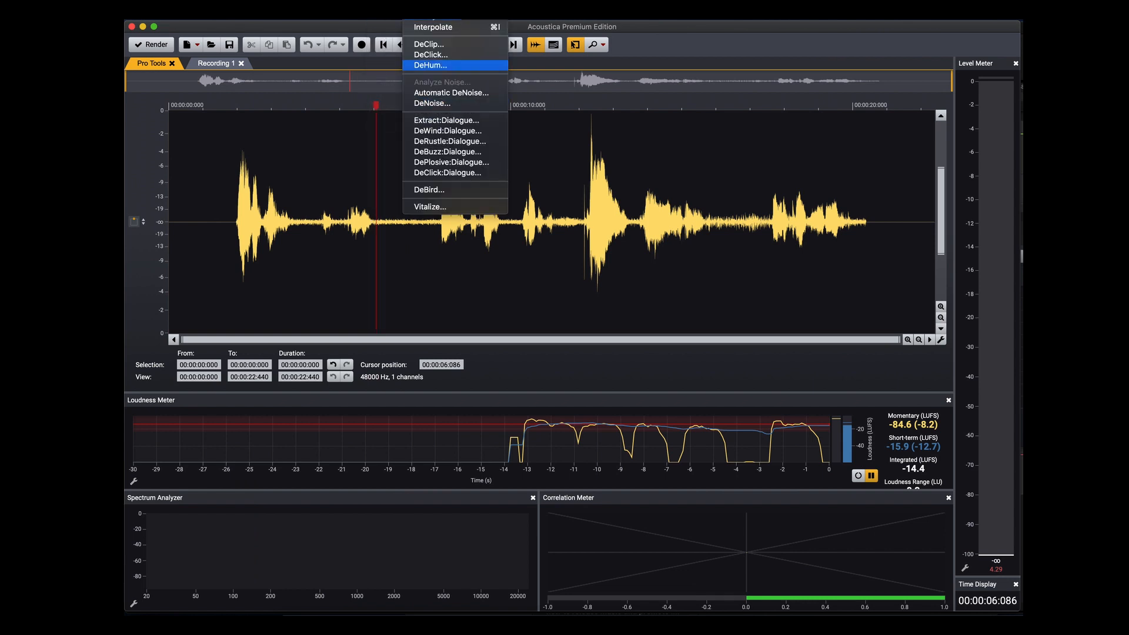
{"action": "left_click", "coordinate": [402, 258]}
{"action": "left_click", "coordinate": [432, 15]}
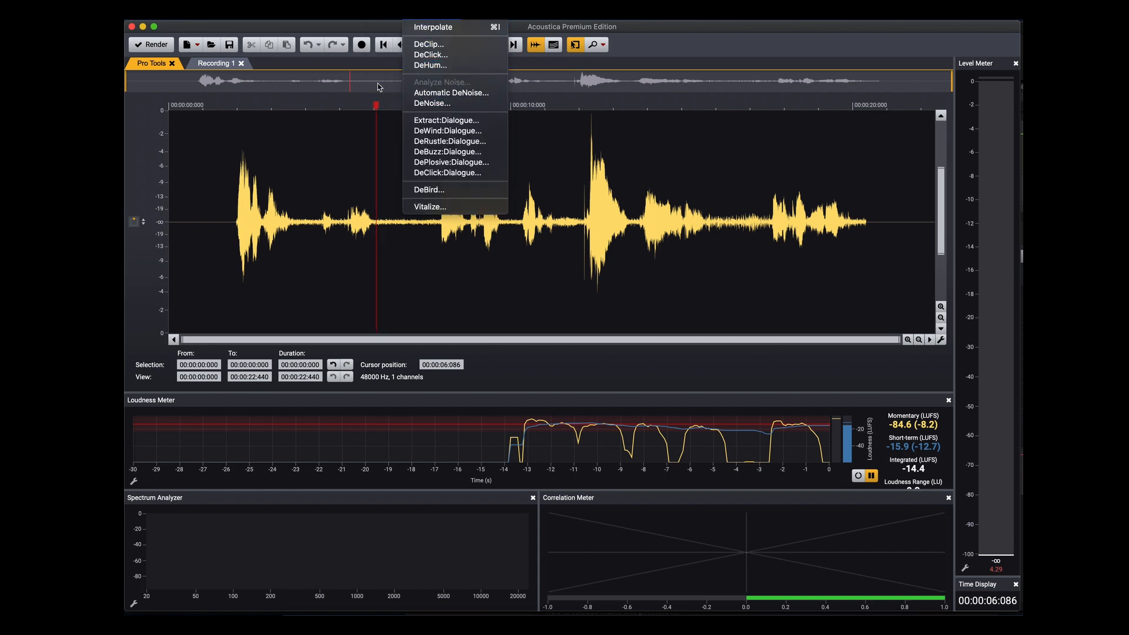
{"action": "left_click", "coordinate": [438, 104]}
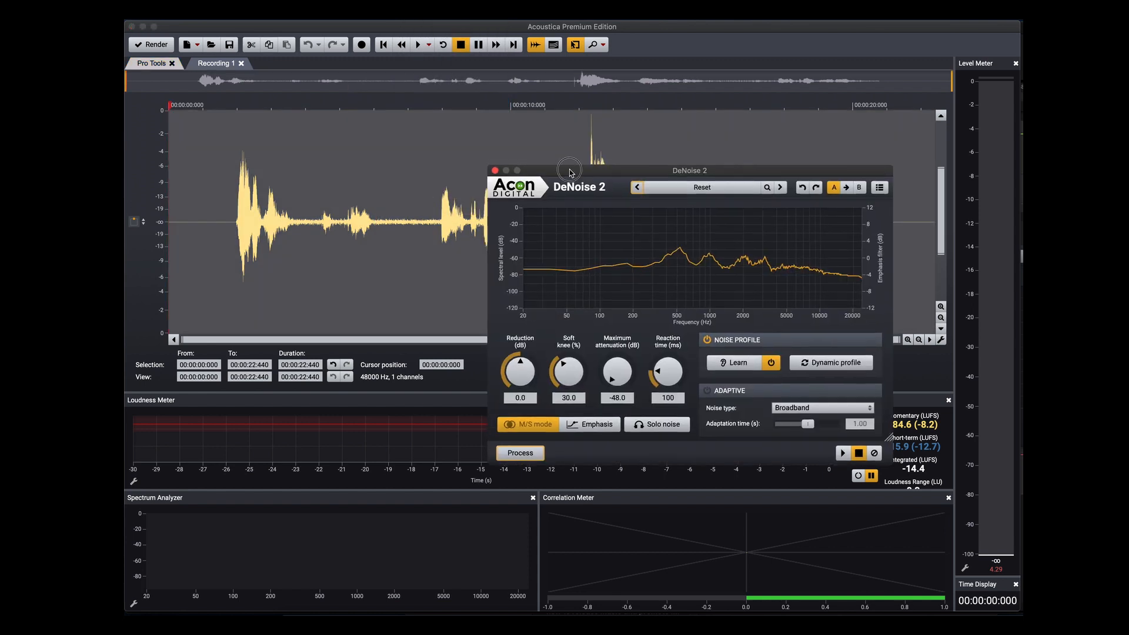
{"action": "left_click_drag", "start_coordinate": [566, 167], "coordinate": [626, 257]}
Step: Select the noise-only passage from about 00:00:06:102 to 00:00:07:846 and learn its noise profile in DeNoise 2
{"action": "left_click", "coordinate": [436, 226]}
{"action": "left_click_drag", "start_coordinate": [376, 224], "coordinate": [435, 256]}
{"action": "left_click", "coordinate": [901, 539]}
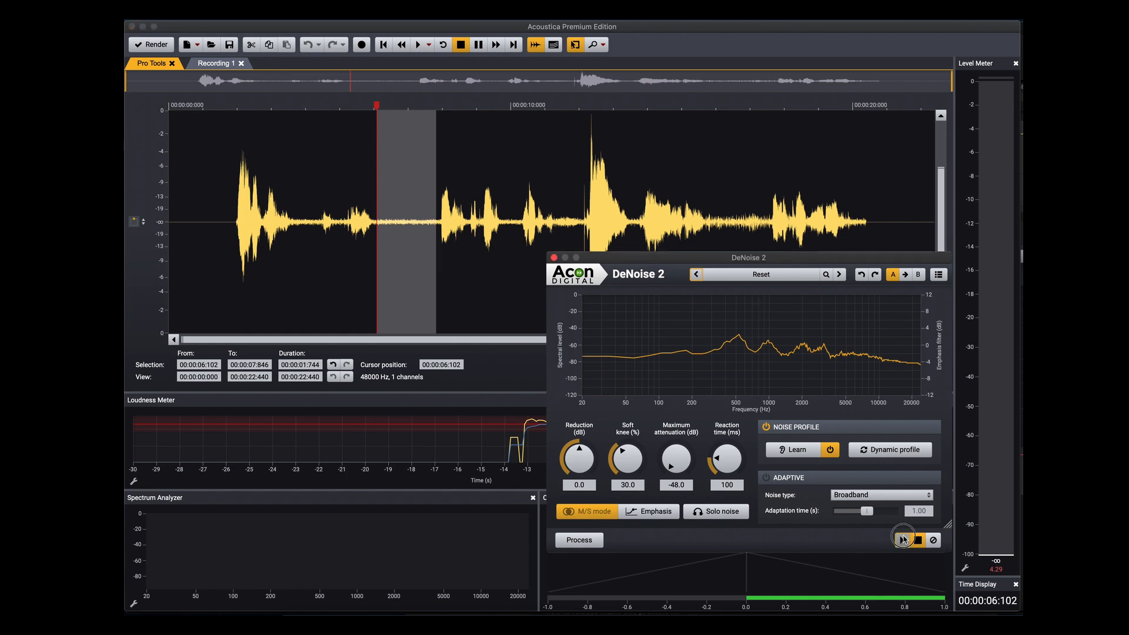
{"action": "left_click", "coordinate": [793, 450]}
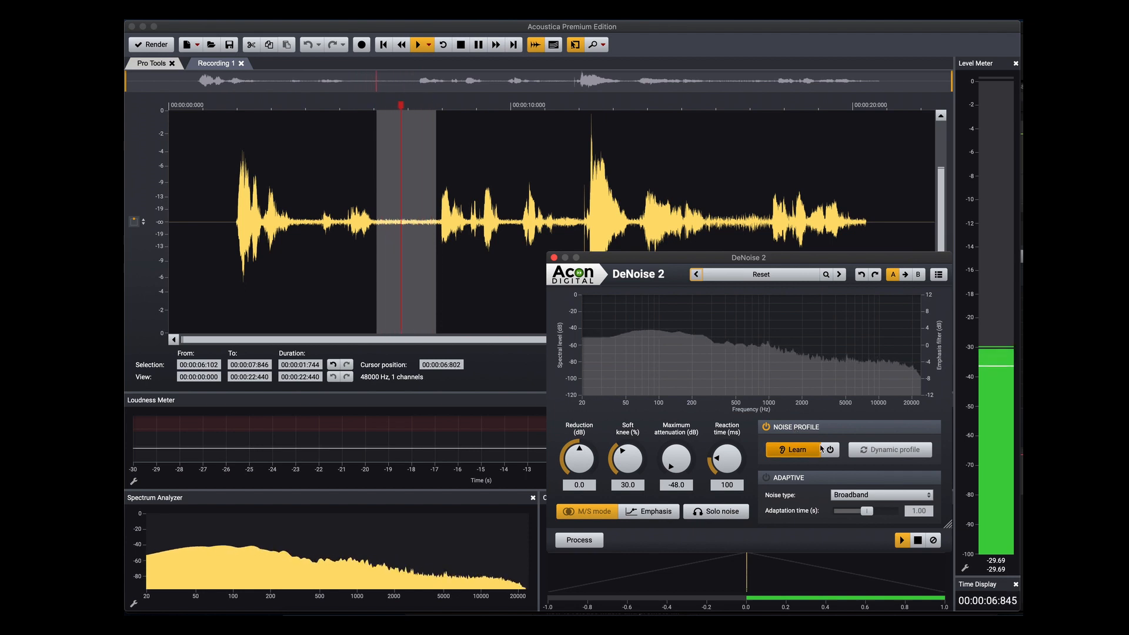
{"action": "left_click", "coordinate": [829, 451]}
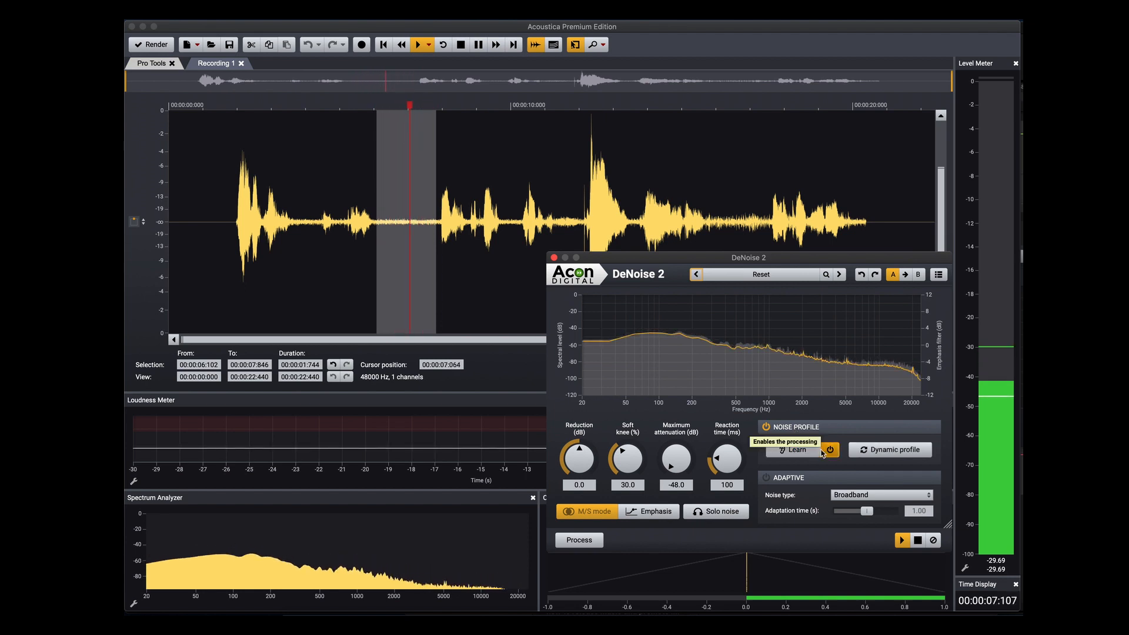
Step: Select the audio from about 00:00:01:937 to 00:00:19:873 and preview it through DeNoise 2
{"action": "left_click", "coordinate": [265, 230]}
{"action": "left_click_drag", "start_coordinate": [308, 220], "coordinate": [846, 229]}
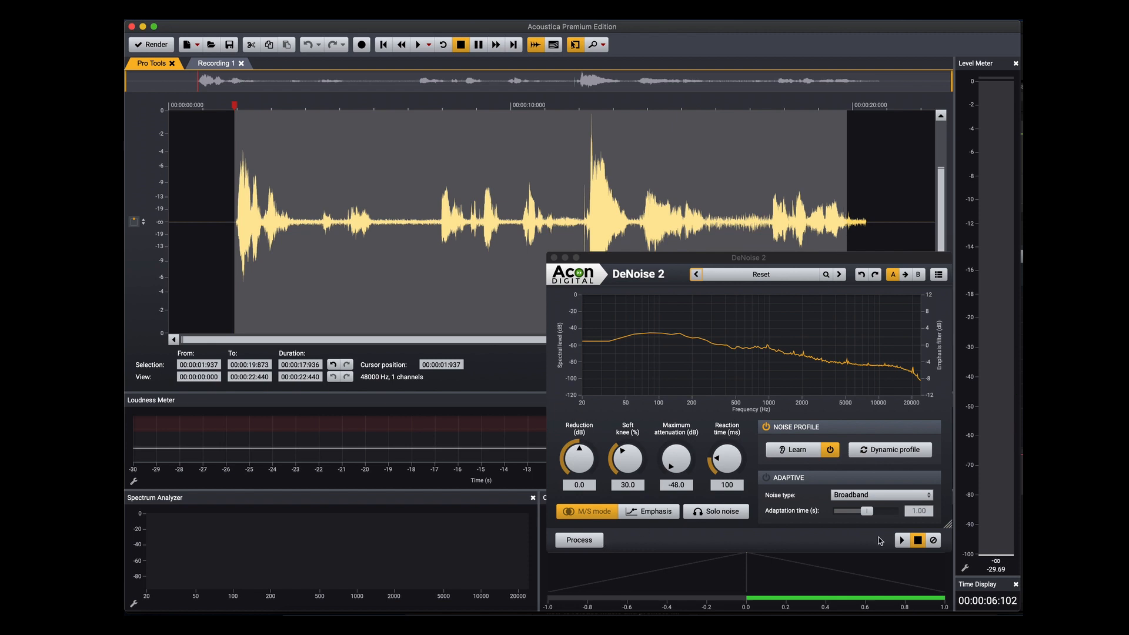
{"action": "left_click", "coordinate": [900, 540]}
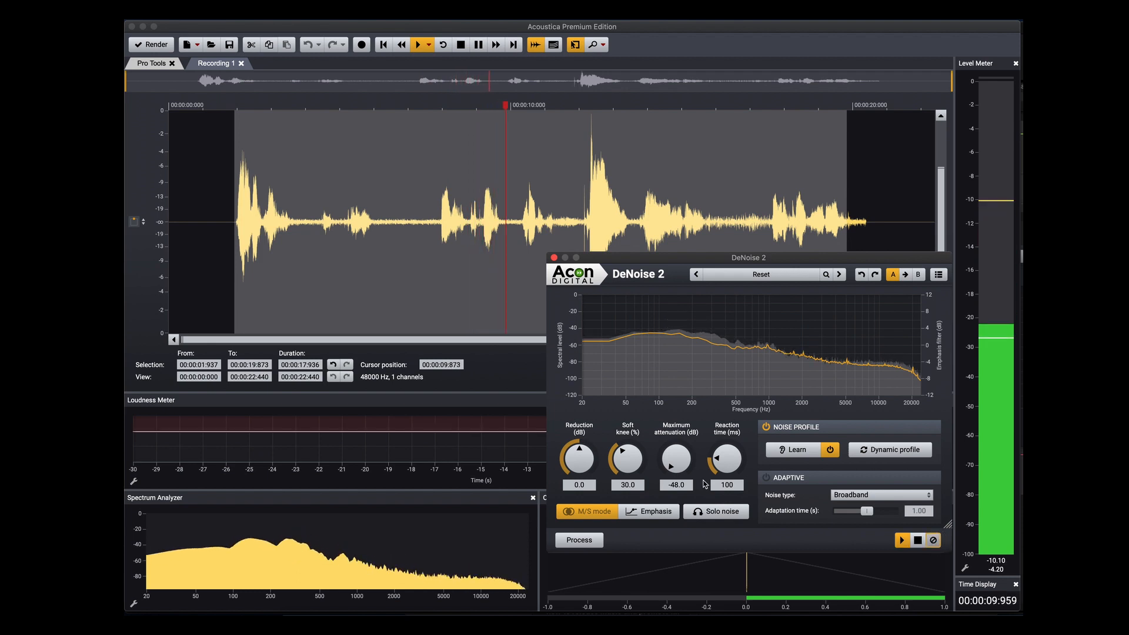
Step: Adjust the DeNoise 2 noise reduction to about 0.7 dB by ear while previewing the selection, and stop playback
{"action": "left_click_drag", "start_coordinate": [582, 461], "coordinate": [596, 558]}
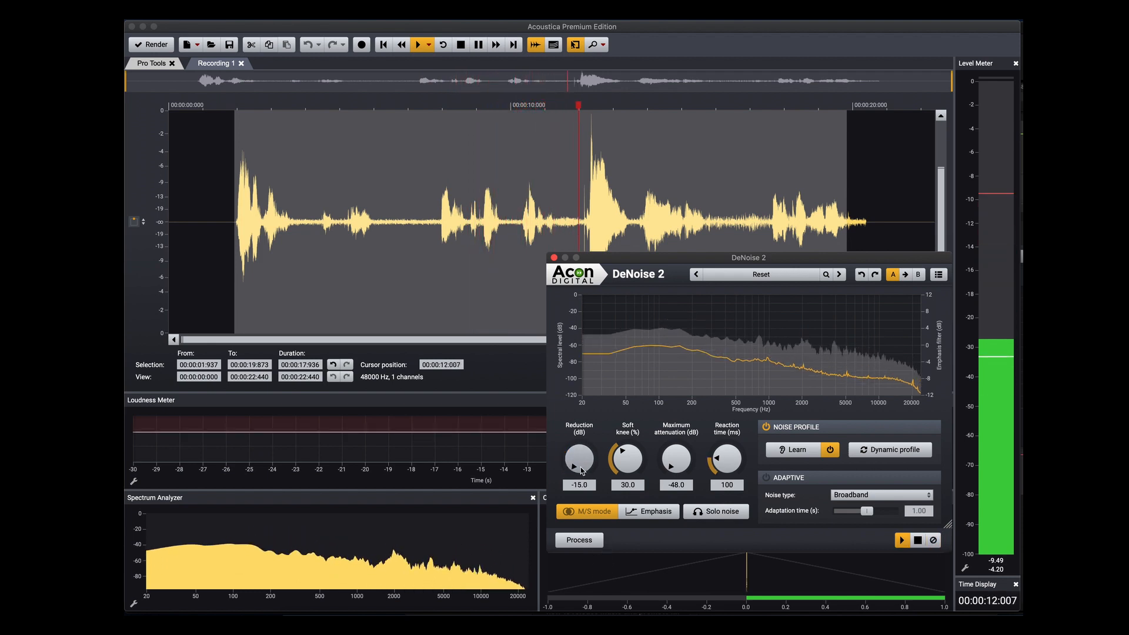
{"action": "left_click_drag", "start_coordinate": [582, 470], "coordinate": [581, 412]}
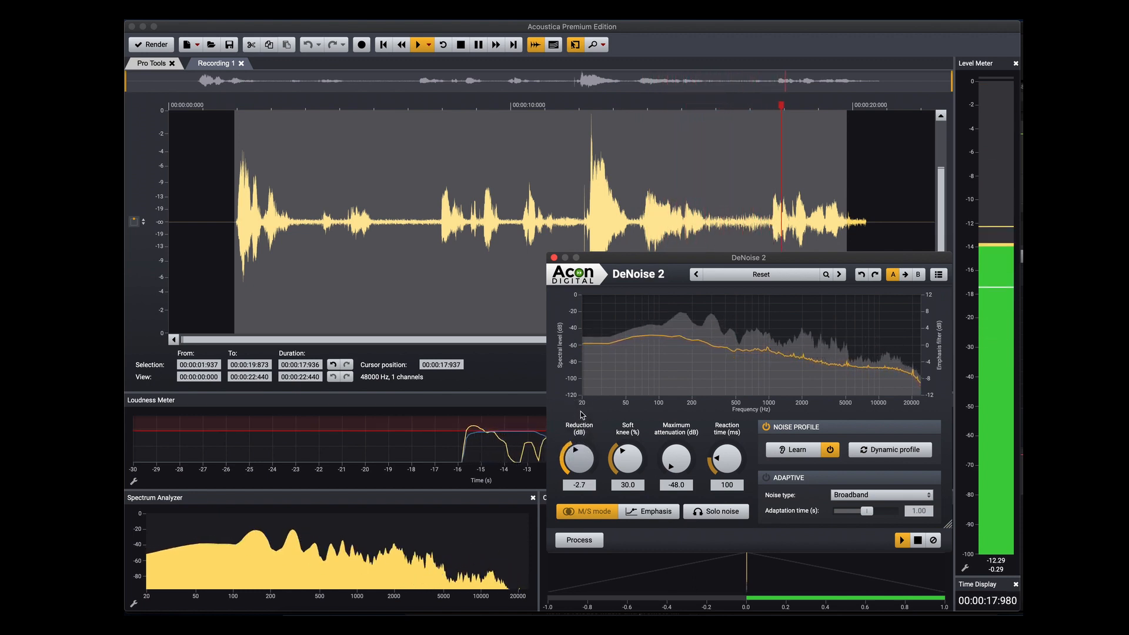
{"action": "left_click", "coordinate": [873, 450]}
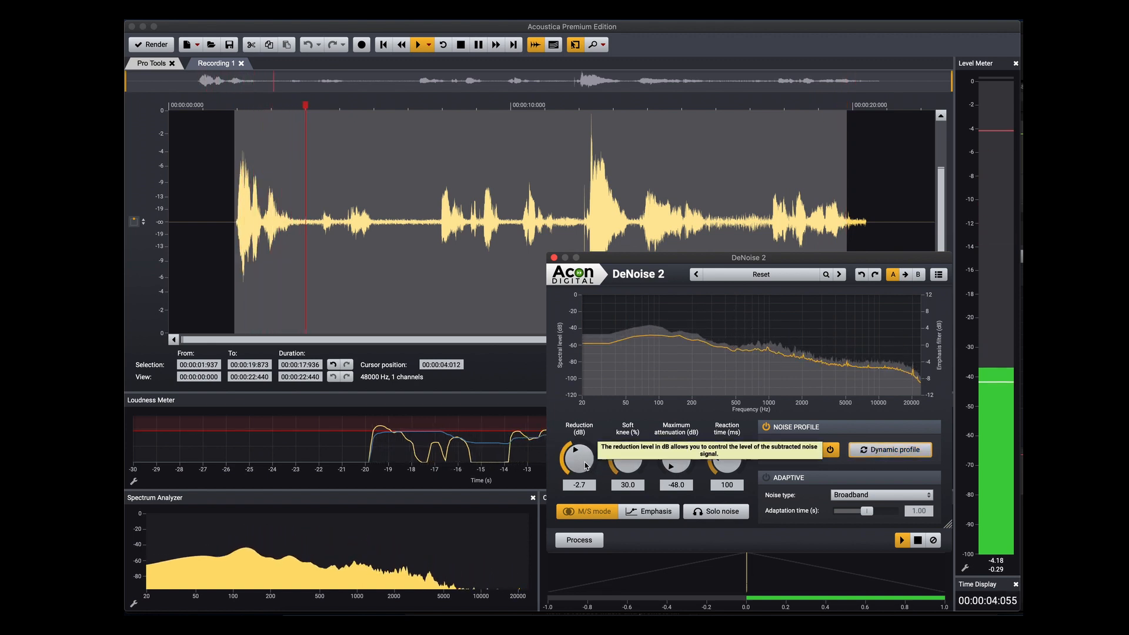
{"action": "left_click_drag", "start_coordinate": [585, 466], "coordinate": [586, 451]}
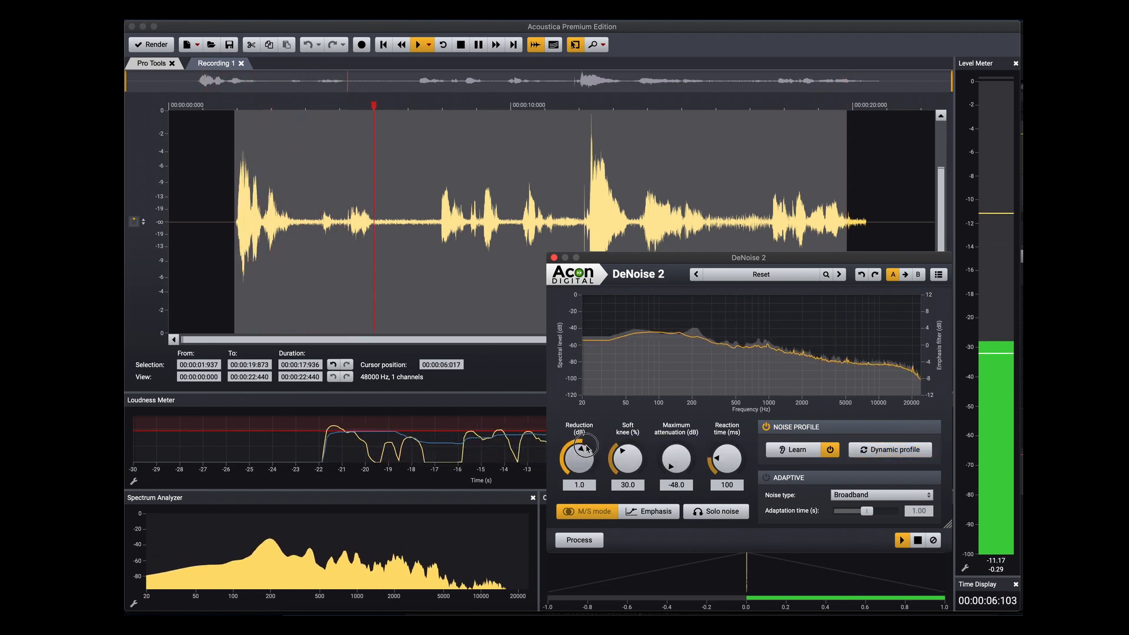
{"action": "key", "text": "space"}
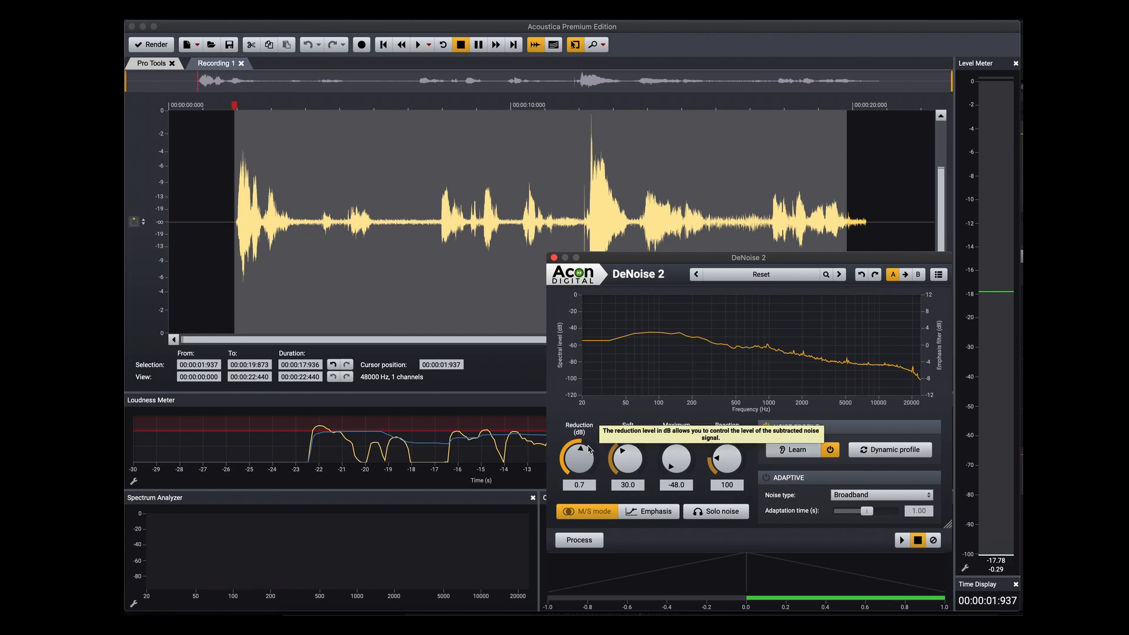
Step: Enable the DeNoise 2 emphasis filter and raise its low band to about 10 dB near 125 Hz while previewing
{"action": "key", "text": "space"}
{"action": "left_click", "coordinate": [651, 510]}
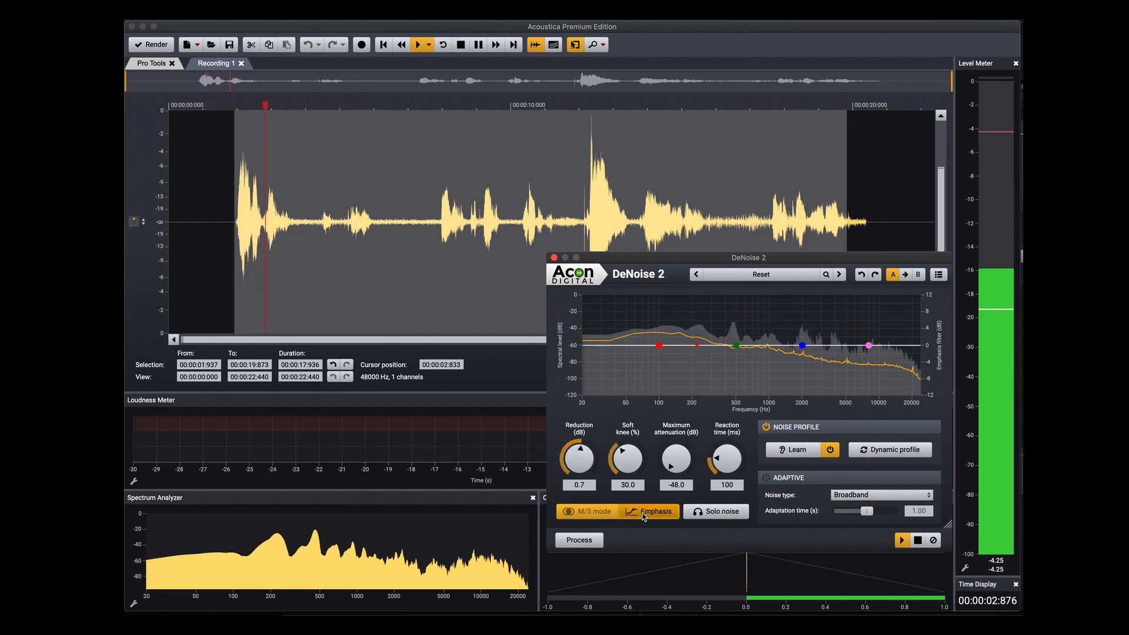
{"action": "left_click_drag", "start_coordinate": [665, 378], "coordinate": [678, 309]}
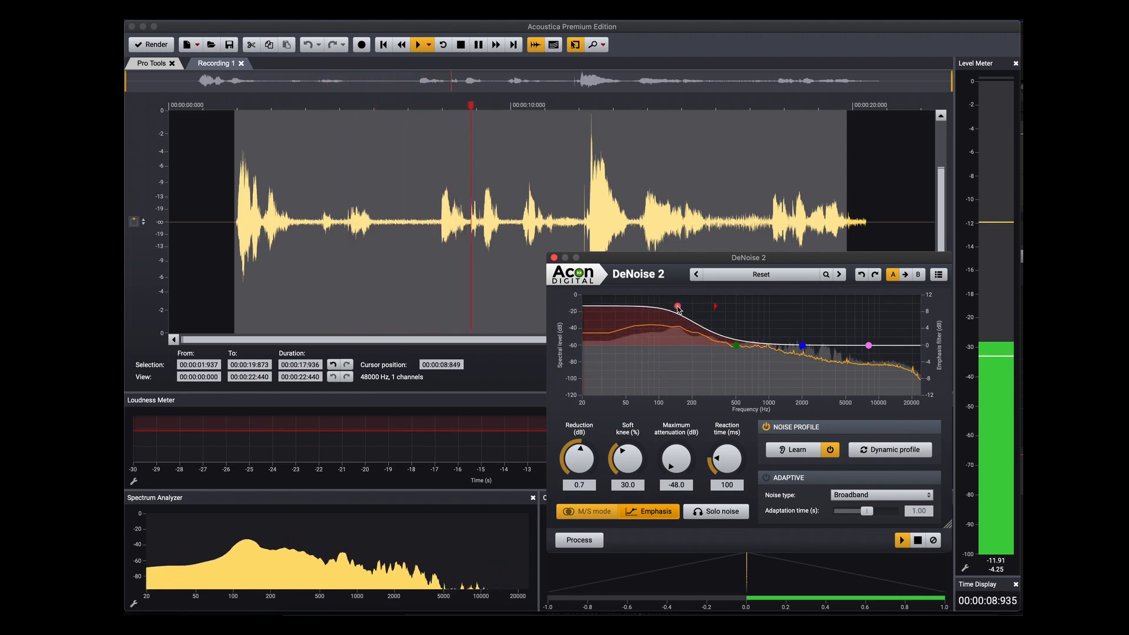
{"action": "key", "text": "space"}
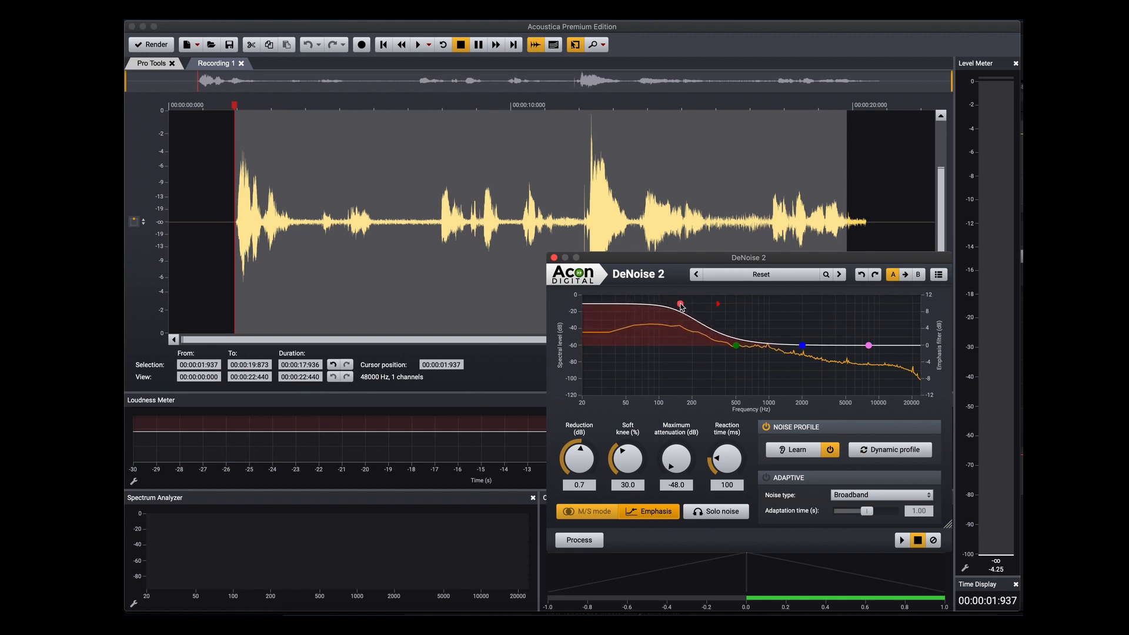
{"action": "key", "text": "space"}
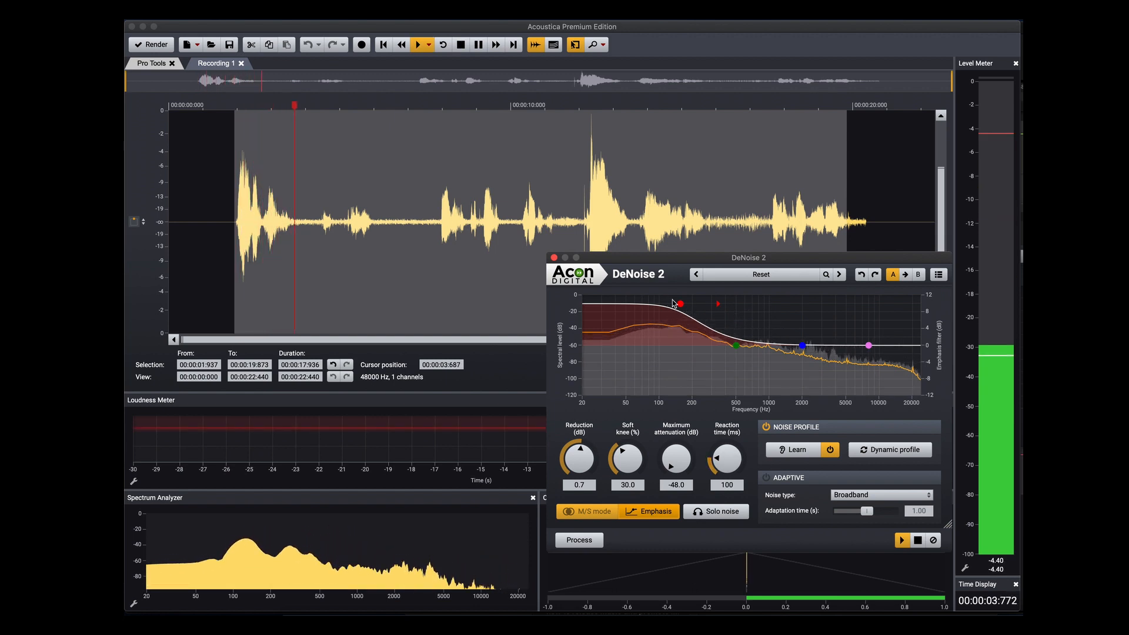
{"action": "mouse_move", "coordinate": [676, 304]}
{"action": "left_mouse_down"}
{"action": "mouse_move", "coordinate": [651, 383]}
{"action": "mouse_move", "coordinate": [663, 415]}
{"action": "mouse_move", "coordinate": [669, 307]}
{"action": "left_mouse_up"}
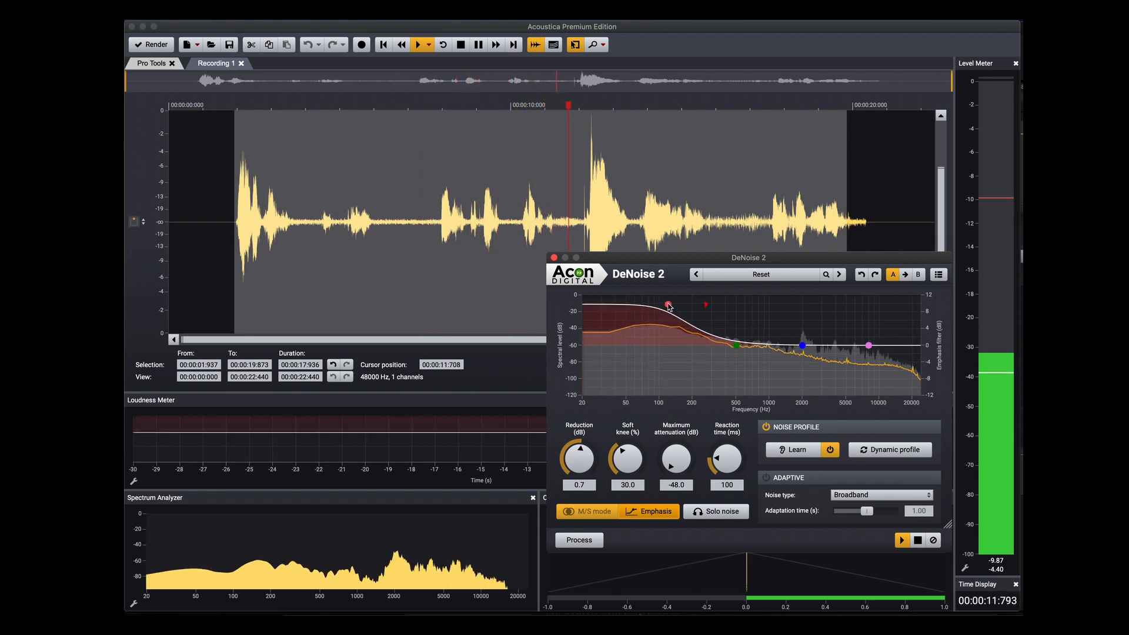
{"action": "key", "text": "space"}
Step: Open the Extract:Dialogue processor and arrange its window beside DeNoise 2, below the waveform
{"action": "left_click_drag", "start_coordinate": [642, 259], "coordinate": [225, 322]}
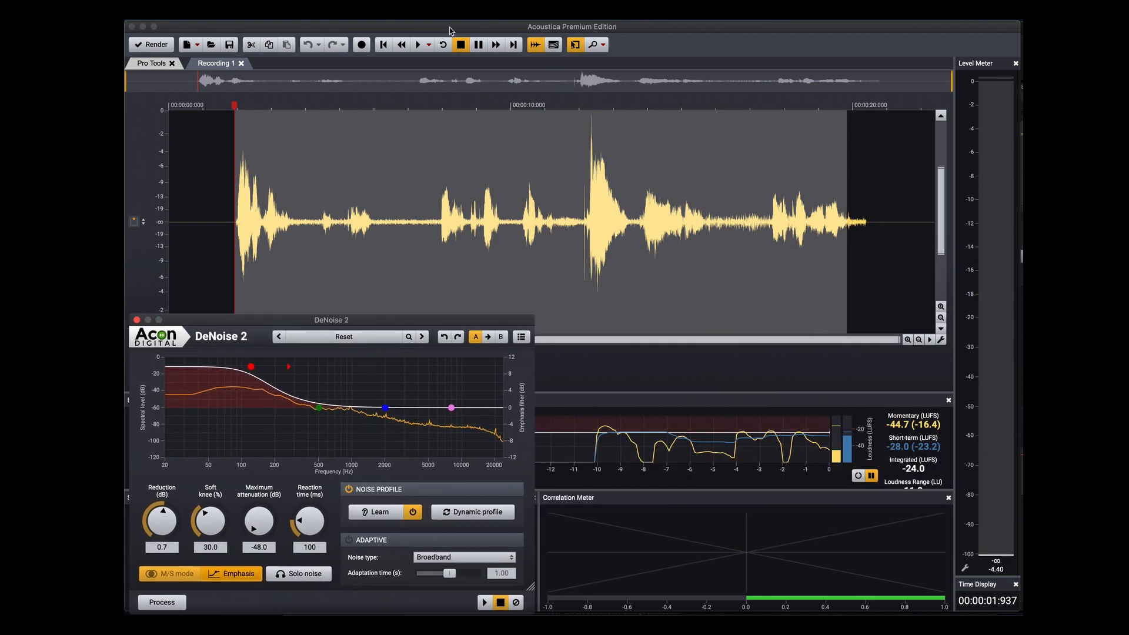
{"action": "left_click", "coordinate": [431, 14]}
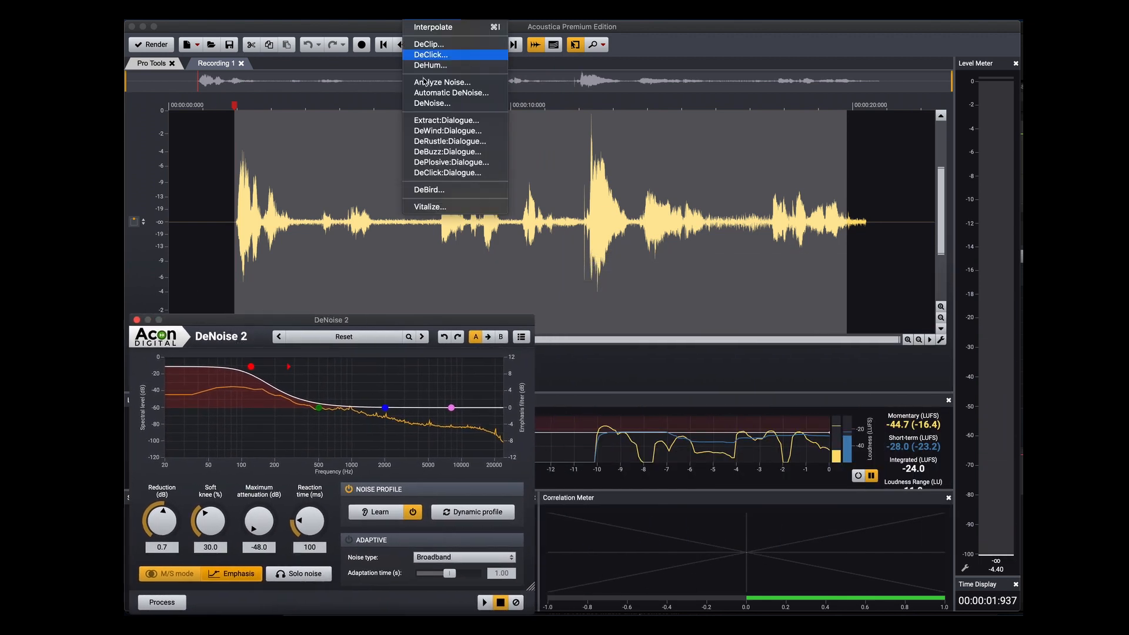
{"action": "left_click", "coordinate": [438, 121]}
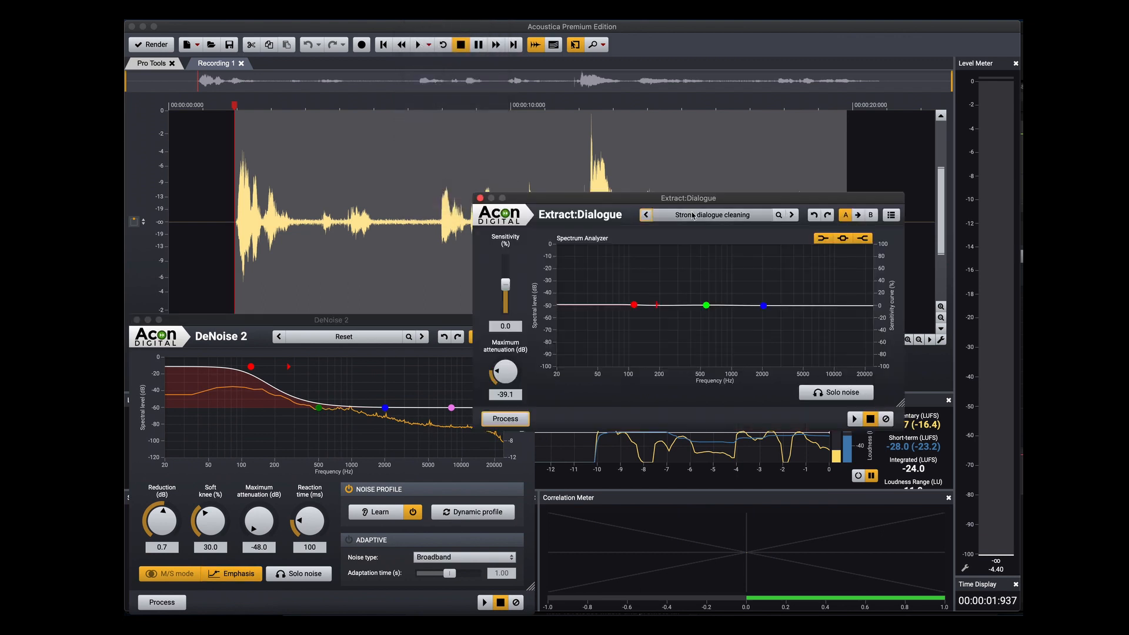
{"action": "left_click_drag", "start_coordinate": [695, 200], "coordinate": [764, 333]}
{"action": "left_click_drag", "start_coordinate": [681, 331], "coordinate": [684, 353]}
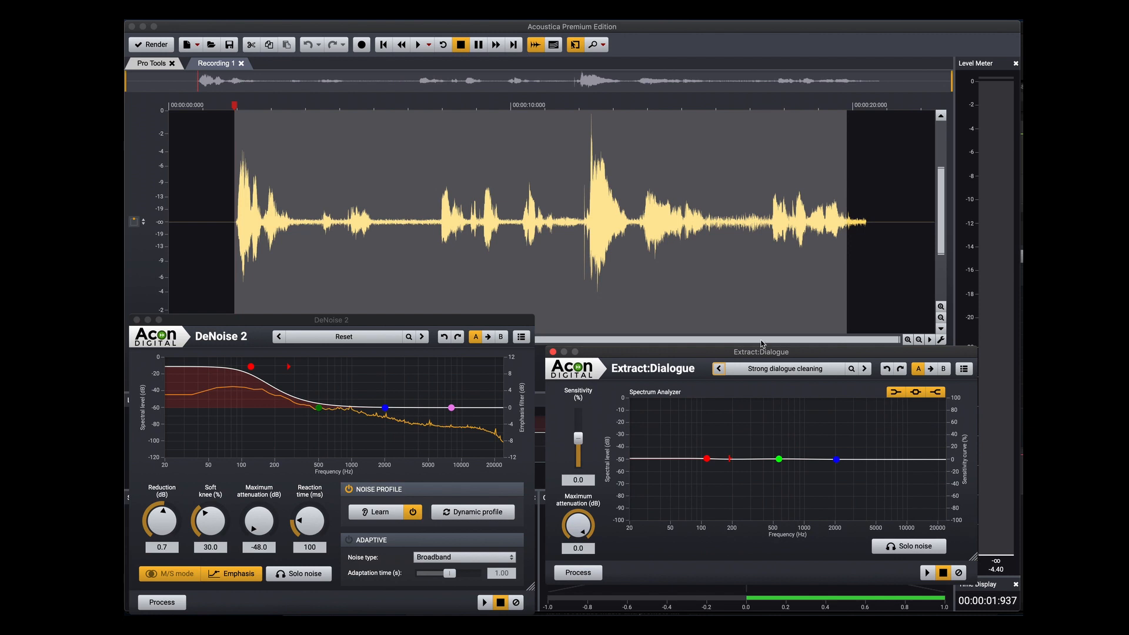
Step: Load the Reset preset in Extract:Dialogue and set its maximum attenuation to -23.0 dB while previewing
{"action": "left_click", "coordinate": [782, 369]}
{"action": "left_click", "coordinate": [771, 434]}
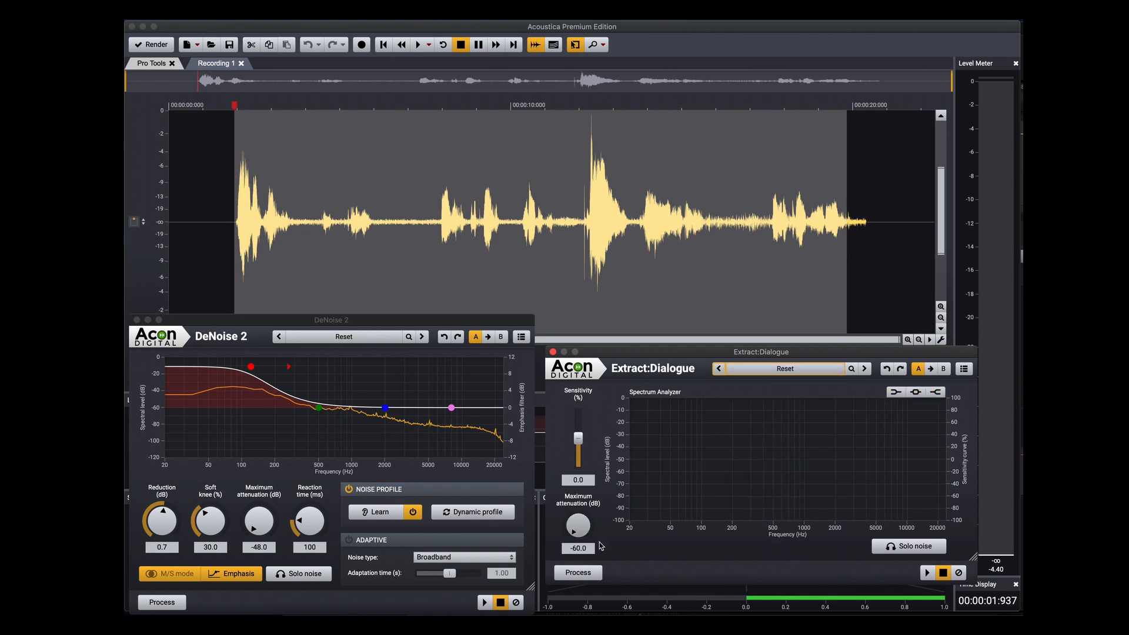
{"action": "left_click", "coordinate": [927, 573]}
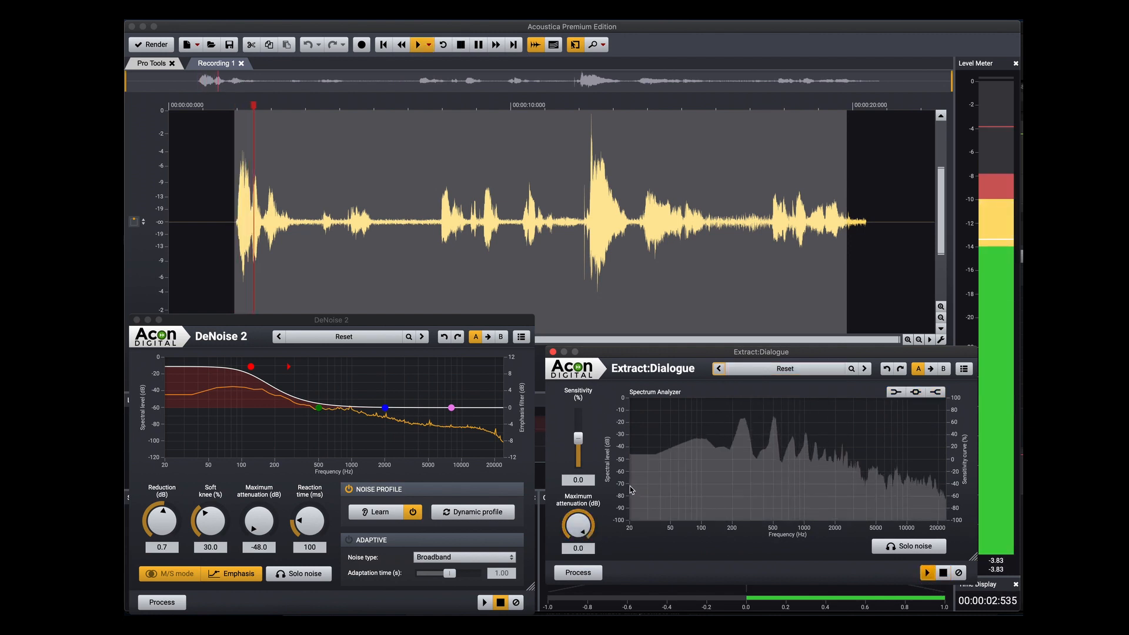
{"action": "left_click_drag", "start_coordinate": [579, 524], "coordinate": [603, 590]}
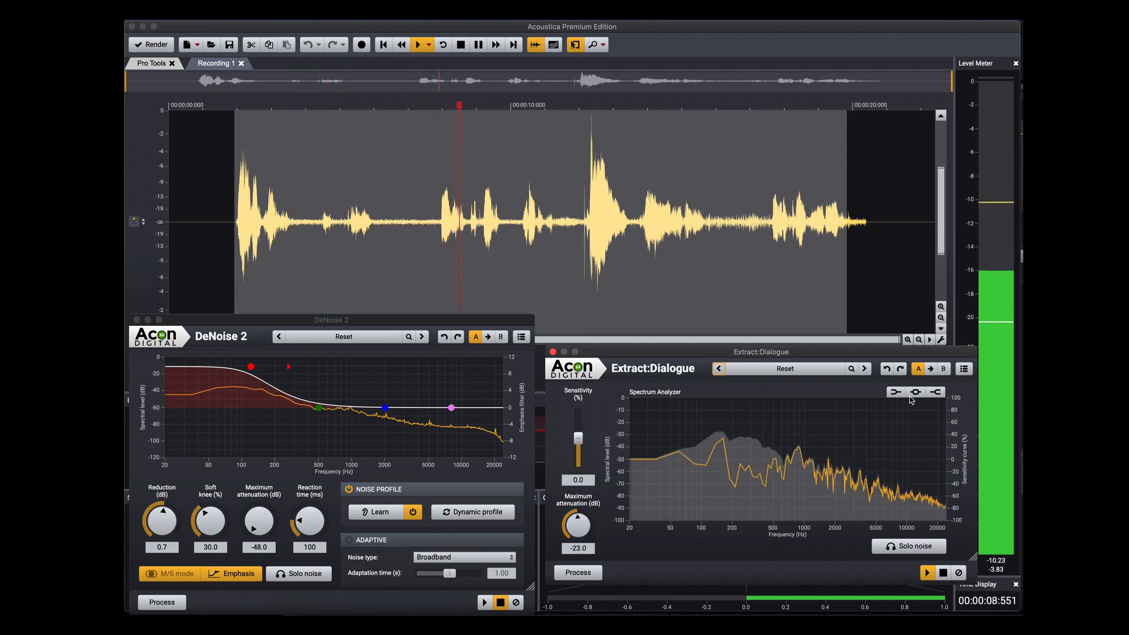
Step: Enable the low and mid sensitivity bands in Extract:Dialogue and raise the low band to about 55% near 100 Hz
{"action": "left_click", "coordinate": [936, 393]}
{"action": "left_click_drag", "start_coordinate": [703, 460], "coordinate": [700, 425]}
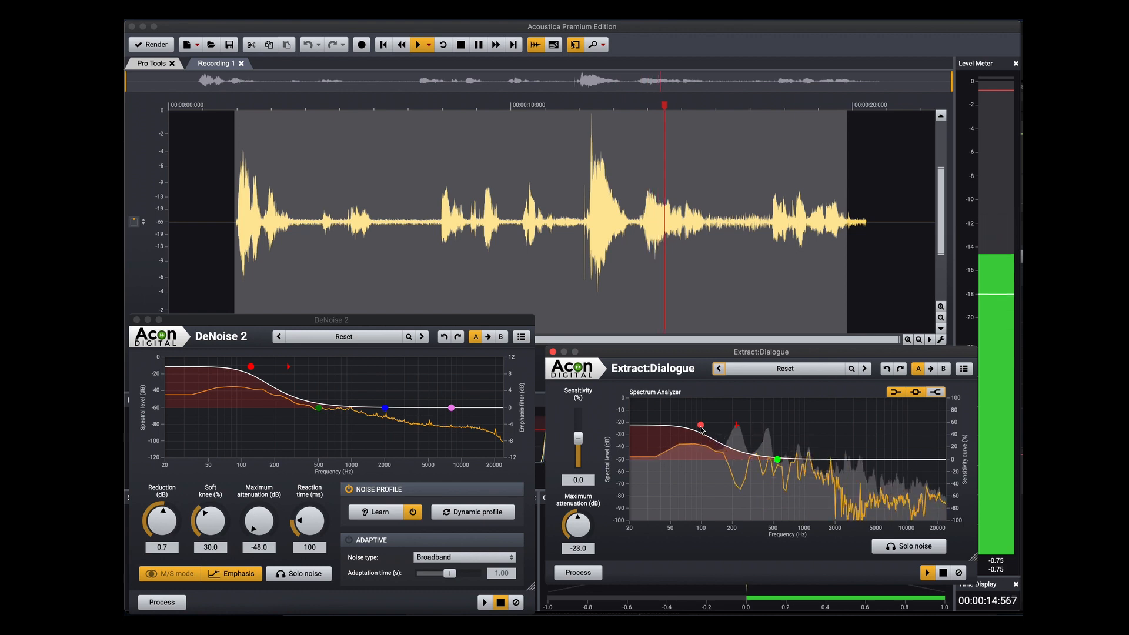
{"action": "key", "text": "space"}
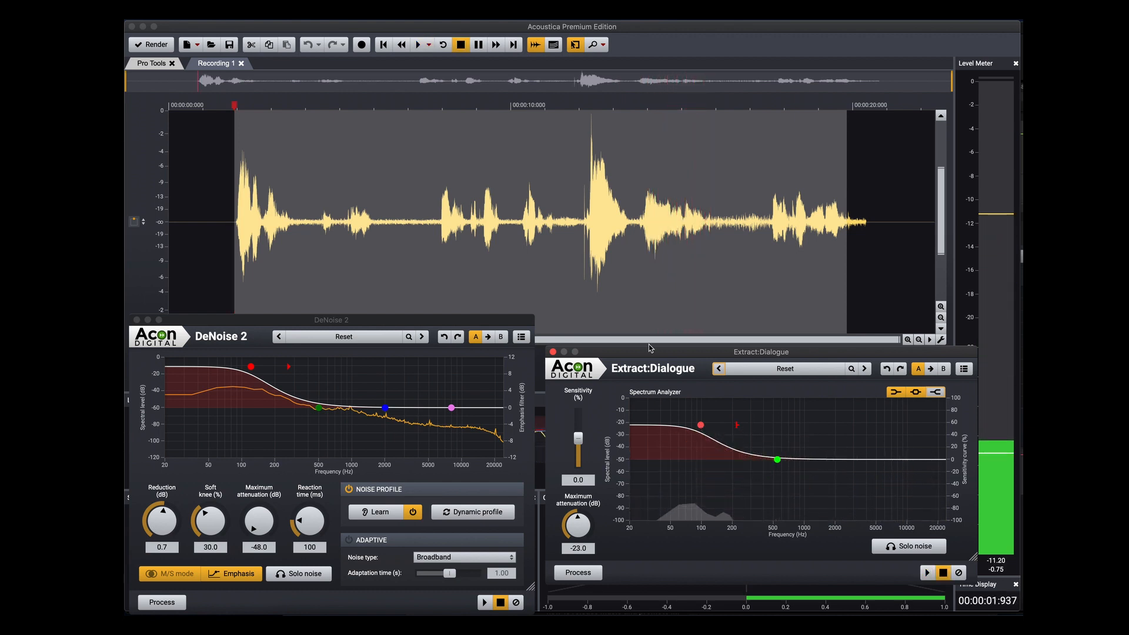
Step: Preview the selection through Extract:Dialogue and through DeNoise 2 to compare their results
{"action": "left_click", "coordinate": [927, 572]}
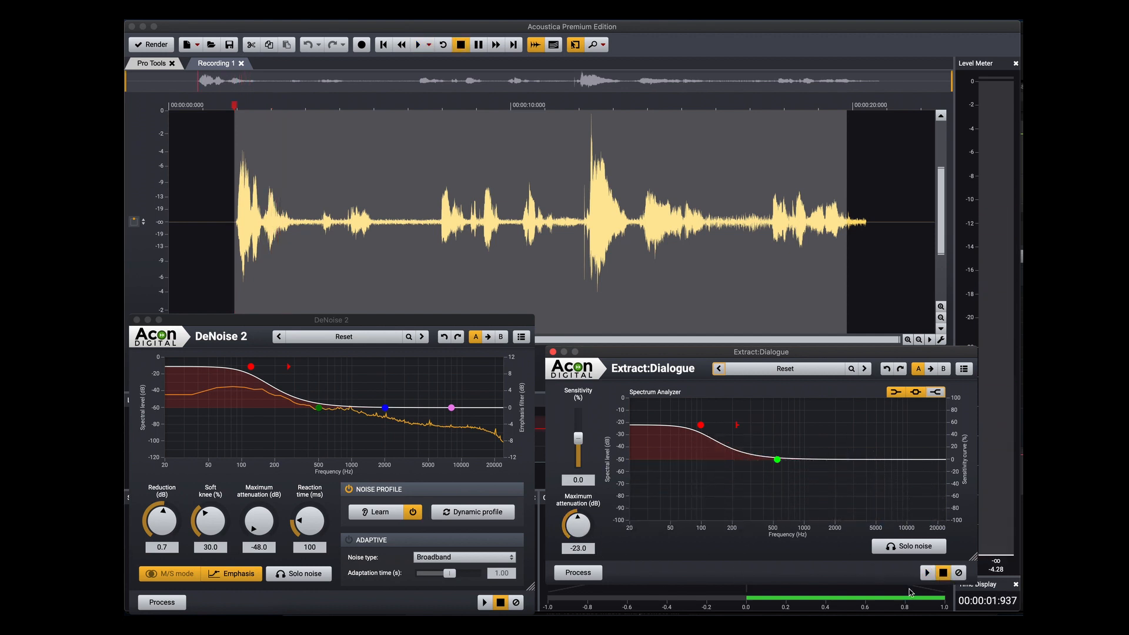
{"action": "left_click", "coordinate": [927, 577]}
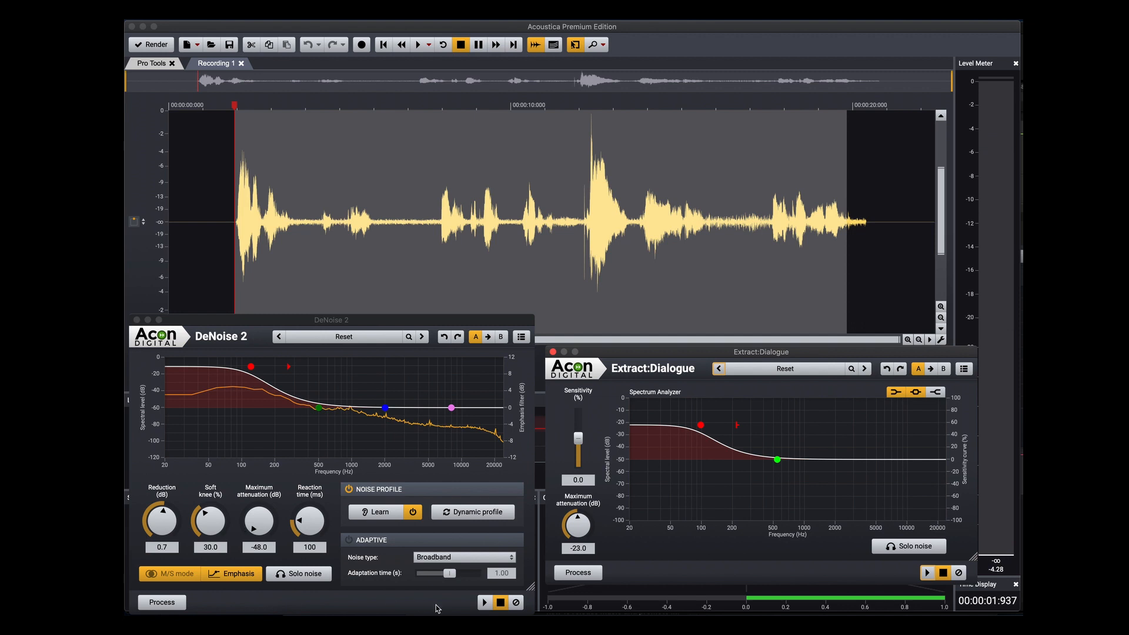
{"action": "left_click", "coordinate": [337, 333]}
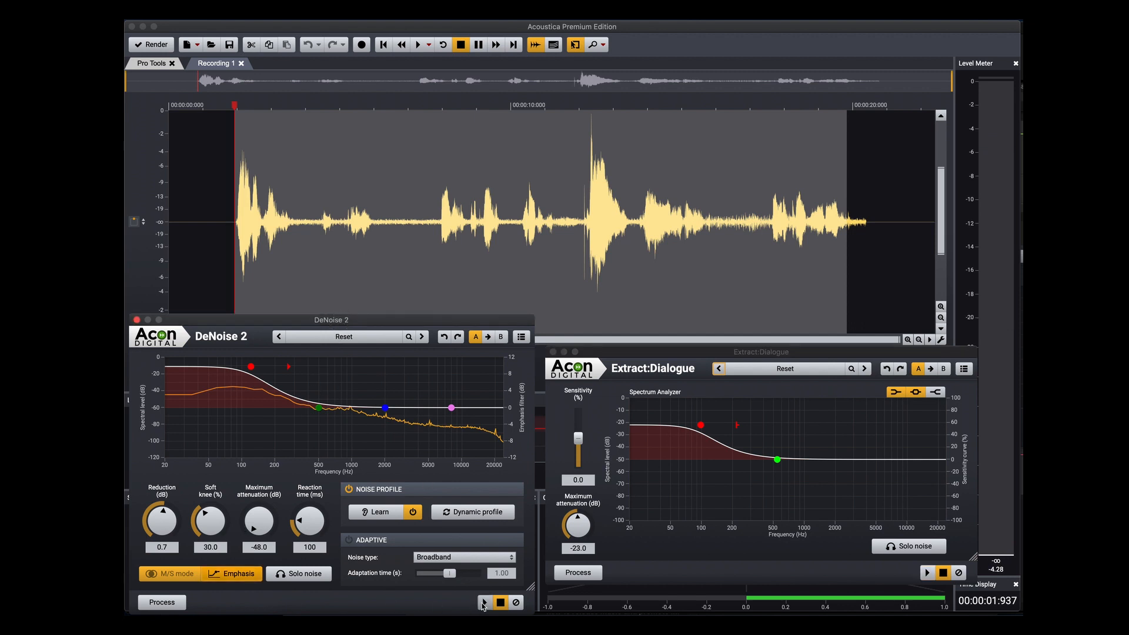
{"action": "left_click", "coordinate": [483, 602]}
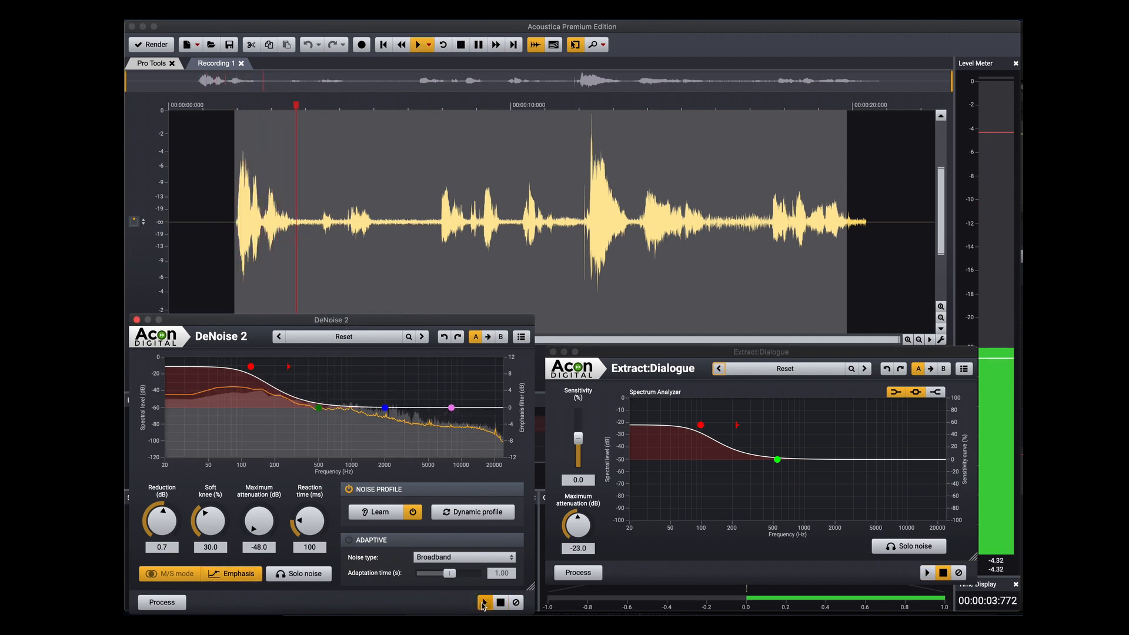
{"action": "left_click", "coordinate": [483, 602]}
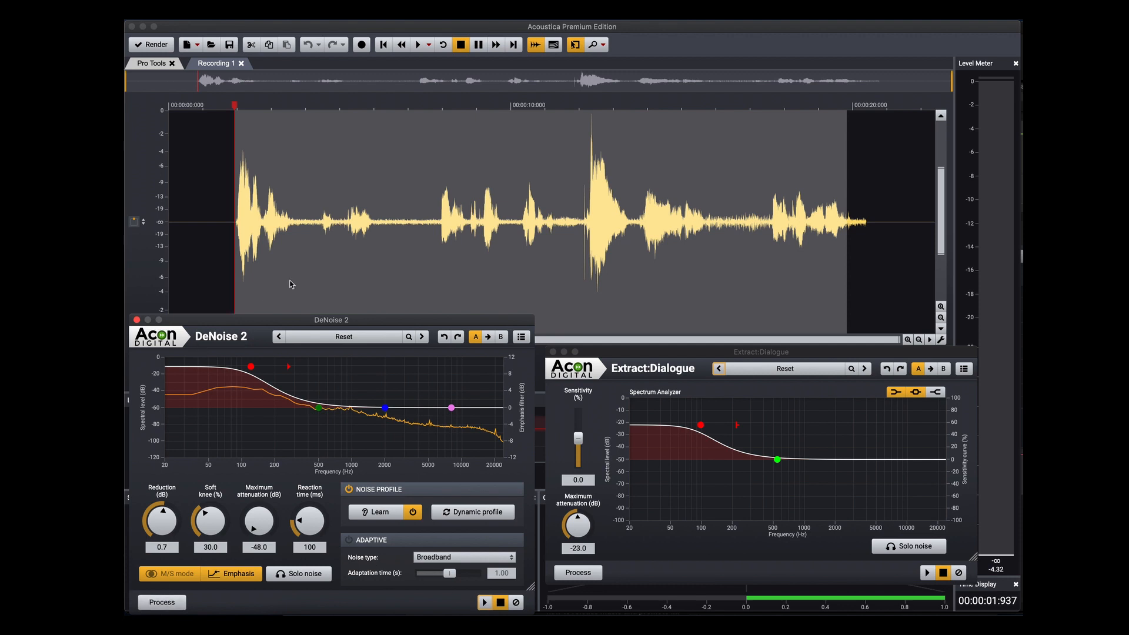
Step: Select the whole recording, process it with DeNoise 2, and render the result back to Pro Tools
{"action": "left_click", "coordinate": [312, 257]}
{"action": "double_click", "coordinate": [340, 256]}
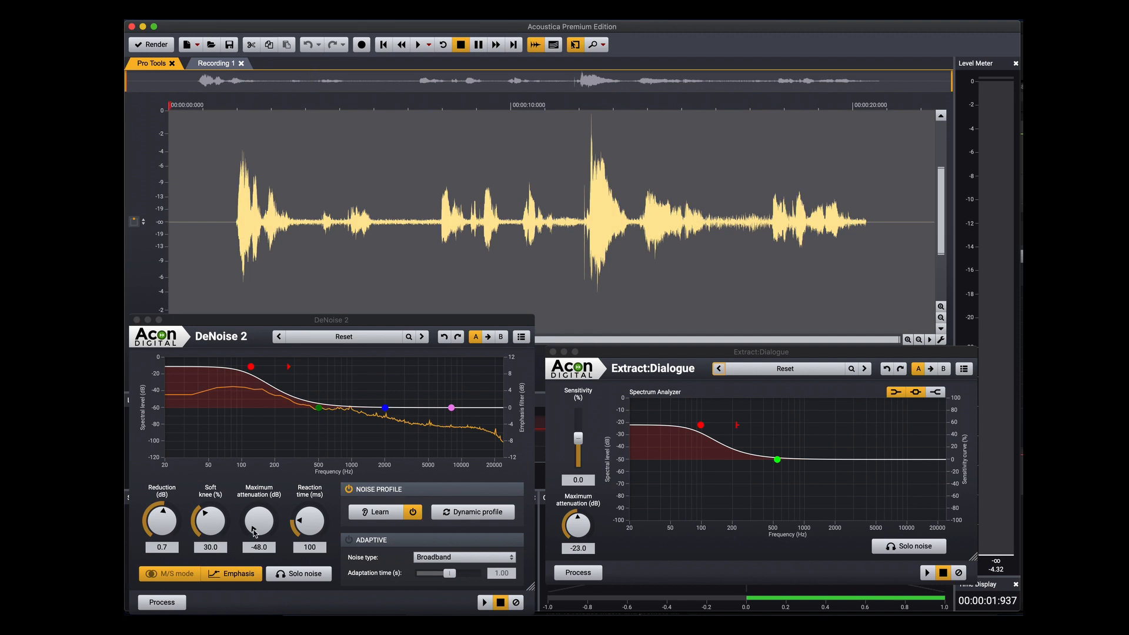
{"action": "left_click", "coordinate": [179, 601]}
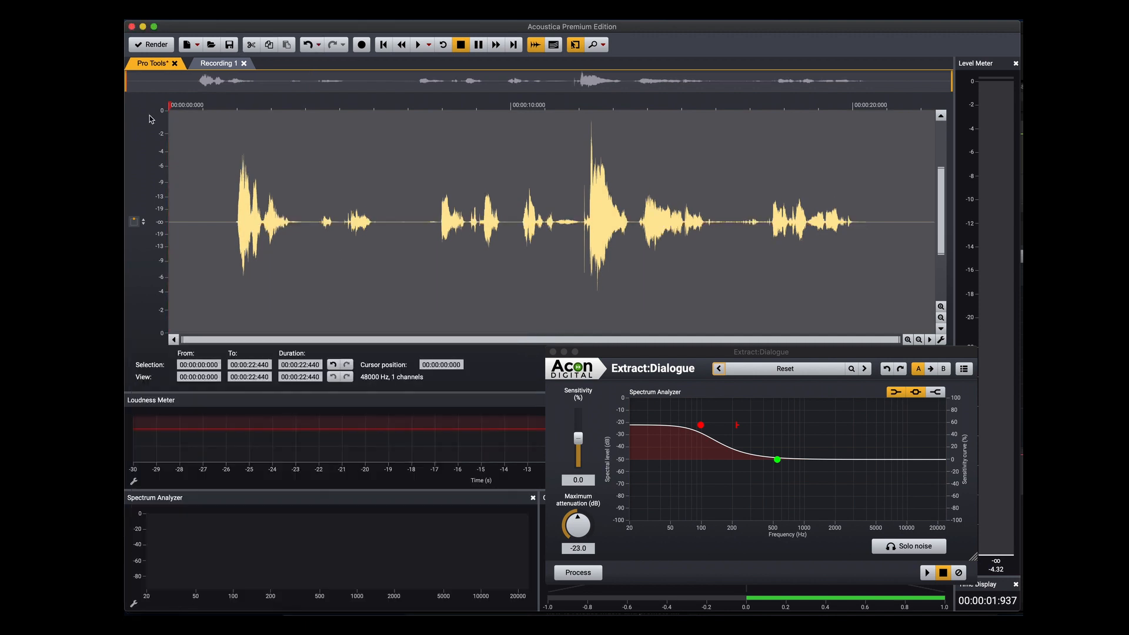
{"action": "left_click", "coordinate": [154, 44]}
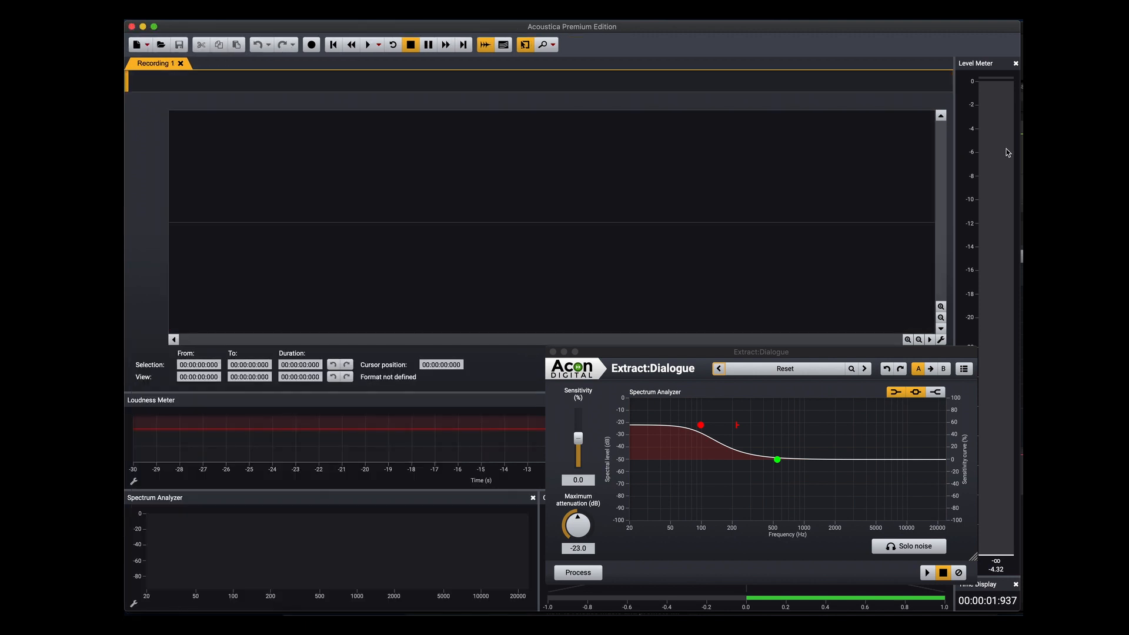
{"action": "key", "text": "super+Tab"}
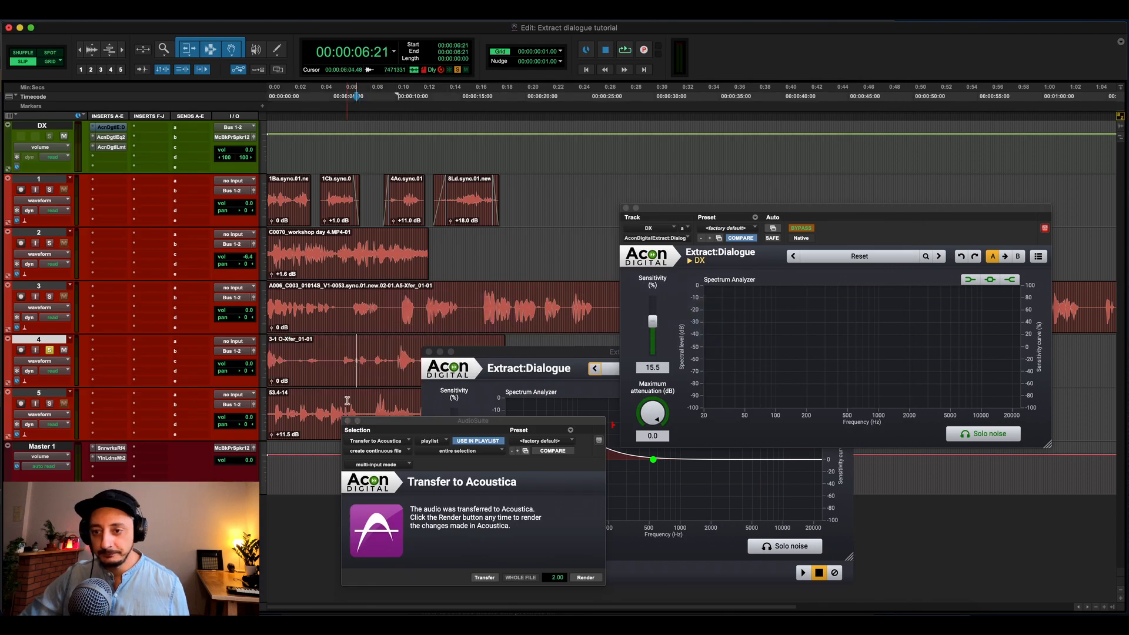
Step: Select and solo the clip on track 5, closing the Extract:Dialogue plug-in and moving the transfer window below the clip
{"action": "left_click", "coordinate": [321, 422]}
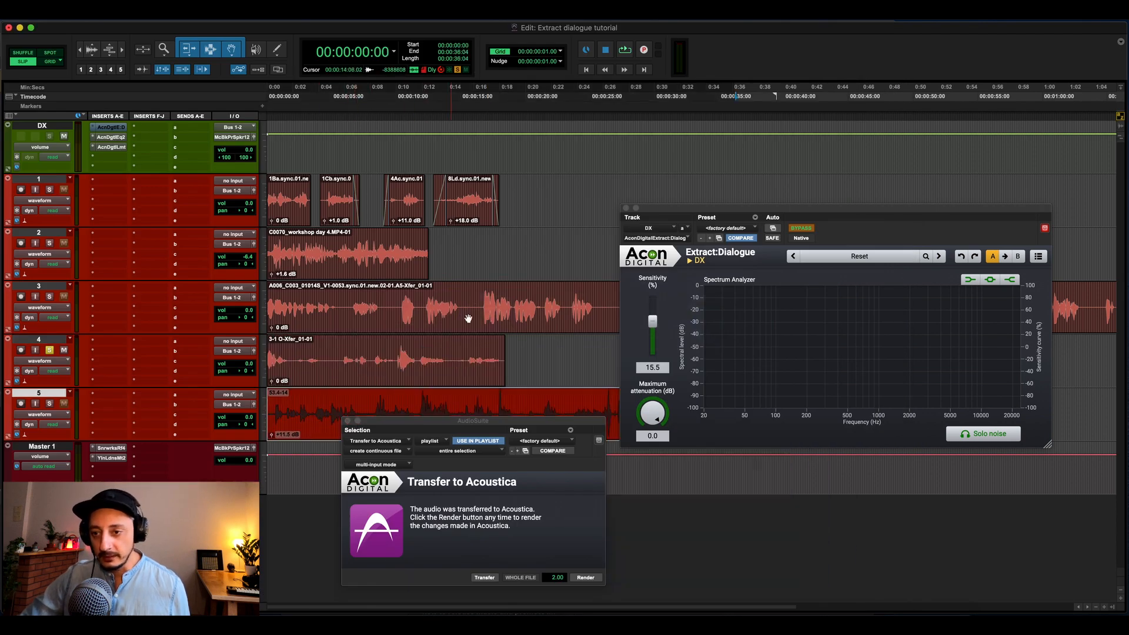
{"action": "left_click", "coordinate": [625, 208]}
{"action": "left_click_drag", "start_coordinate": [414, 413], "coordinate": [402, 451]}
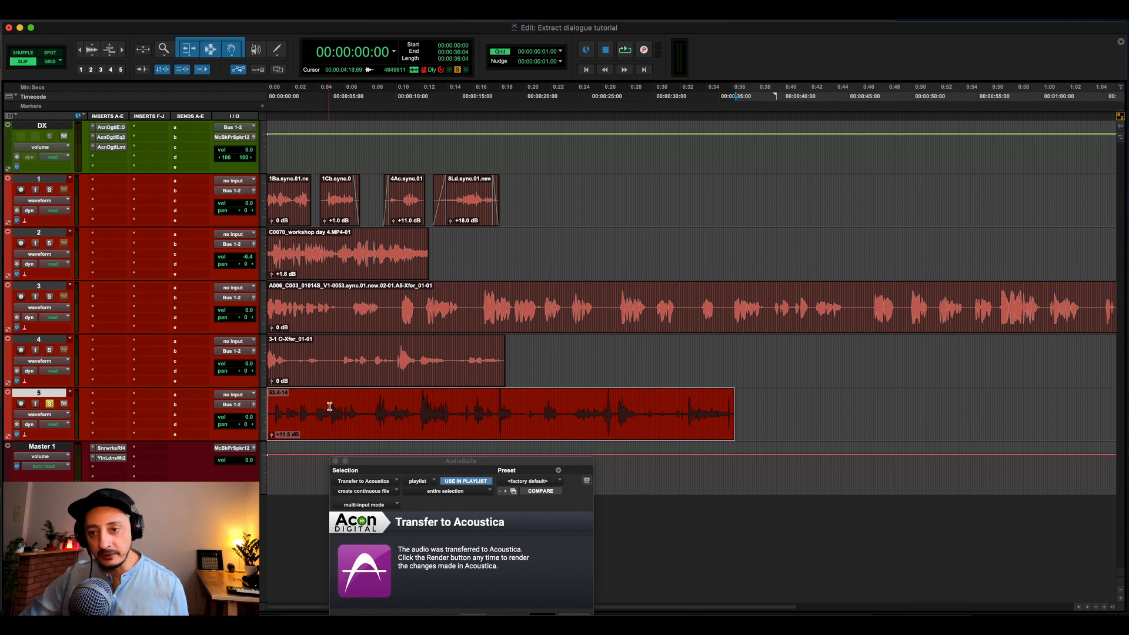
Step: Play the track 5 clip and open the DX track's Extract:Dialogue plug-in, placing its window above the clip
{"action": "key", "text": "space"}
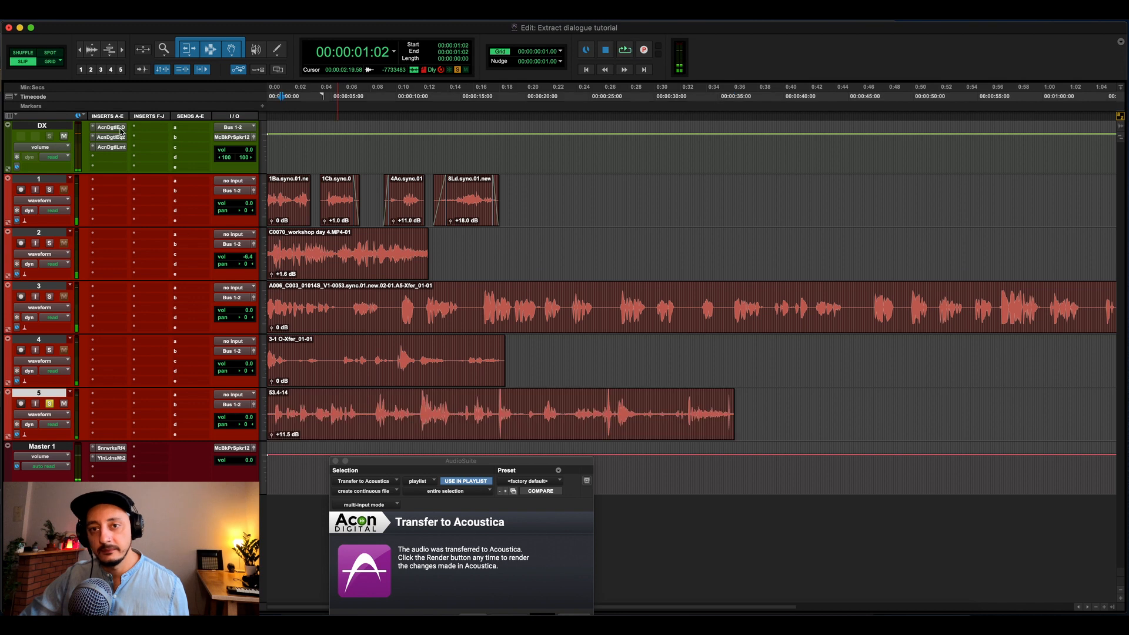
{"action": "key", "text": "space"}
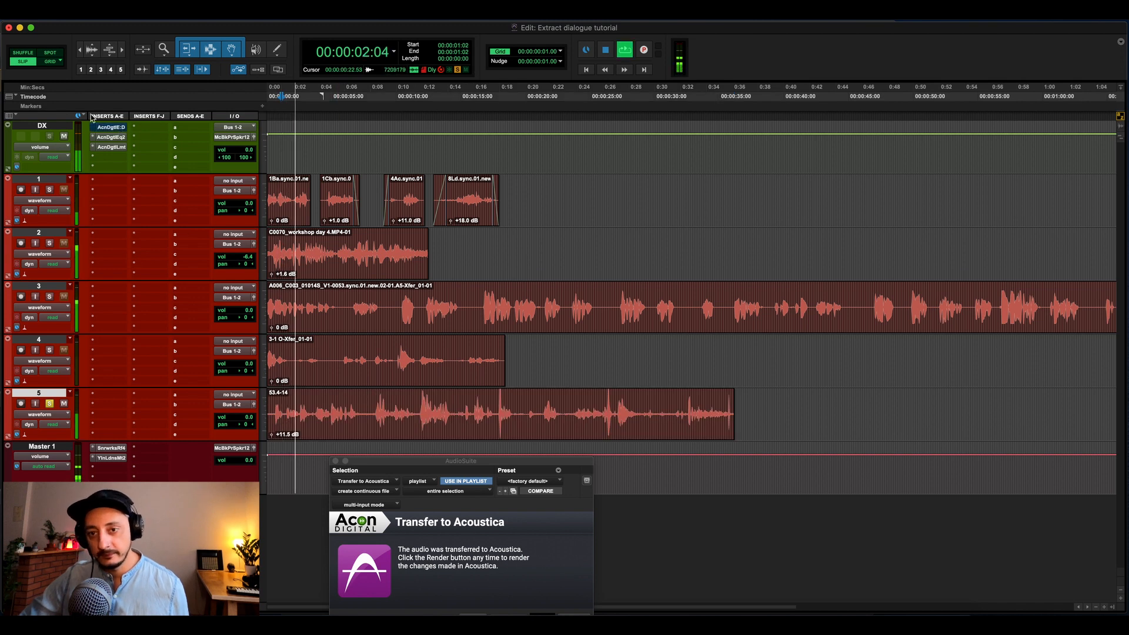
{"action": "left_click", "coordinate": [106, 127]}
{"action": "left_click_drag", "start_coordinate": [694, 215], "coordinate": [412, 144]}
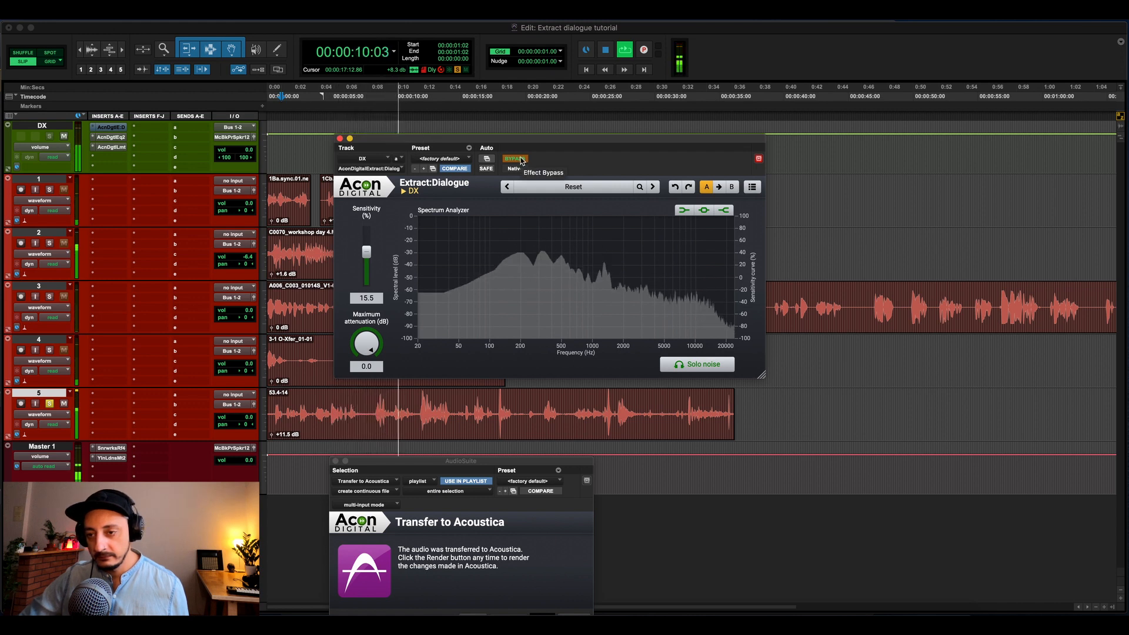
Step: Select the noise-only passage on track 5 from about 00:00:22:14 to 00:00:23:18 and play it
{"action": "left_click_drag", "start_coordinate": [558, 413], "coordinate": [575, 411]}
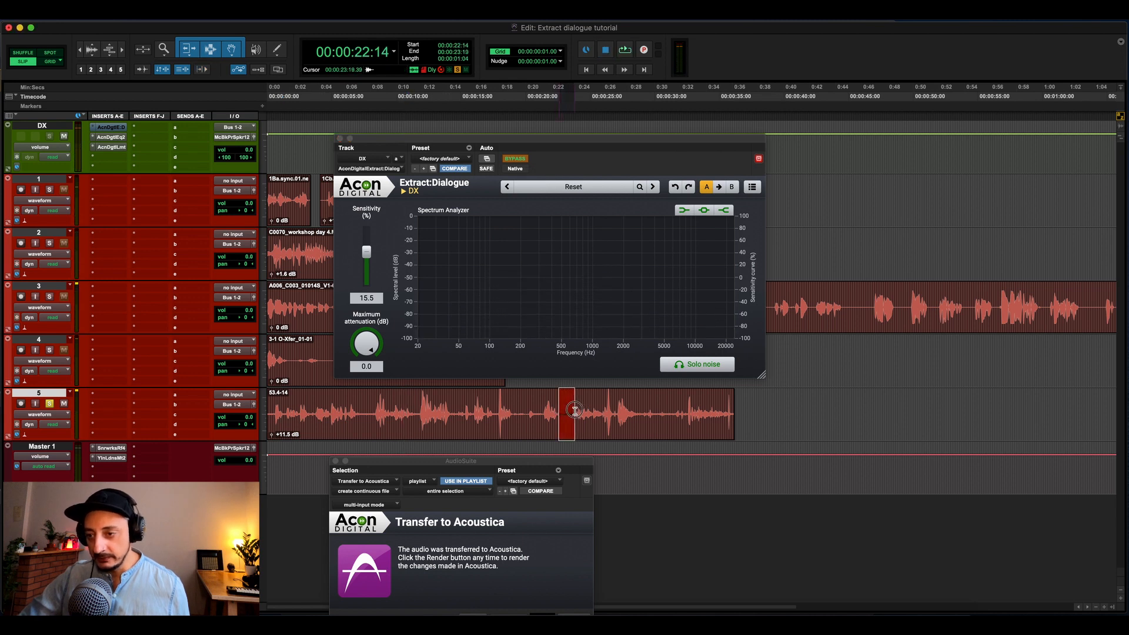
{"action": "key", "text": "space"}
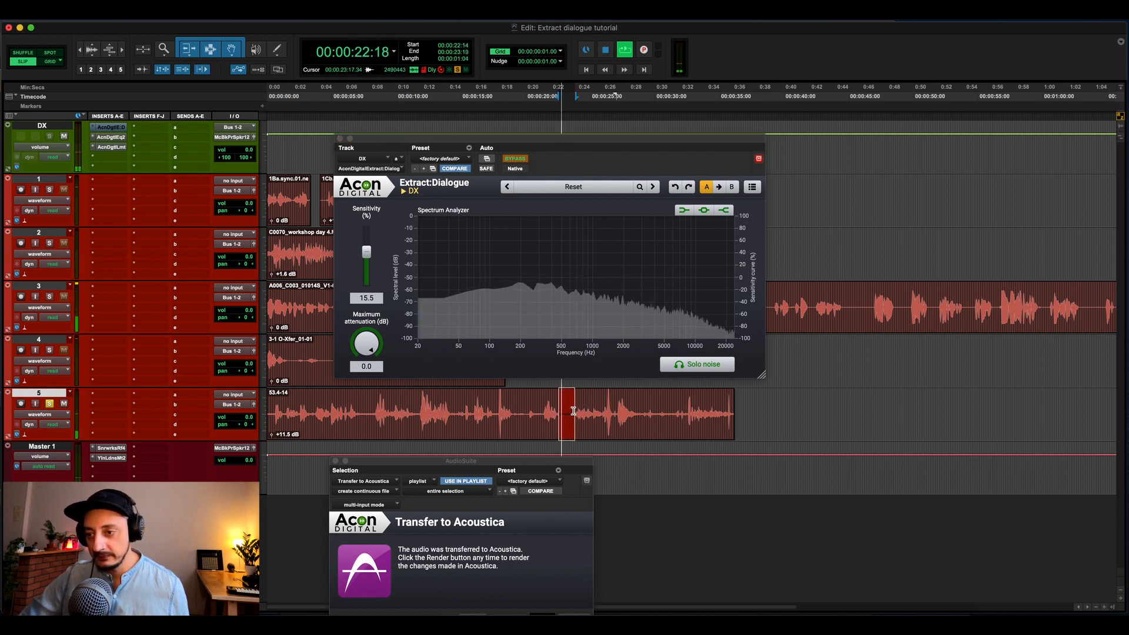
Step: Select the noise-only passage on track 5 from about 00:00:07 to 00:00:08 and play it
{"action": "key", "text": "space"}
{"action": "left_click", "coordinate": [573, 411]}
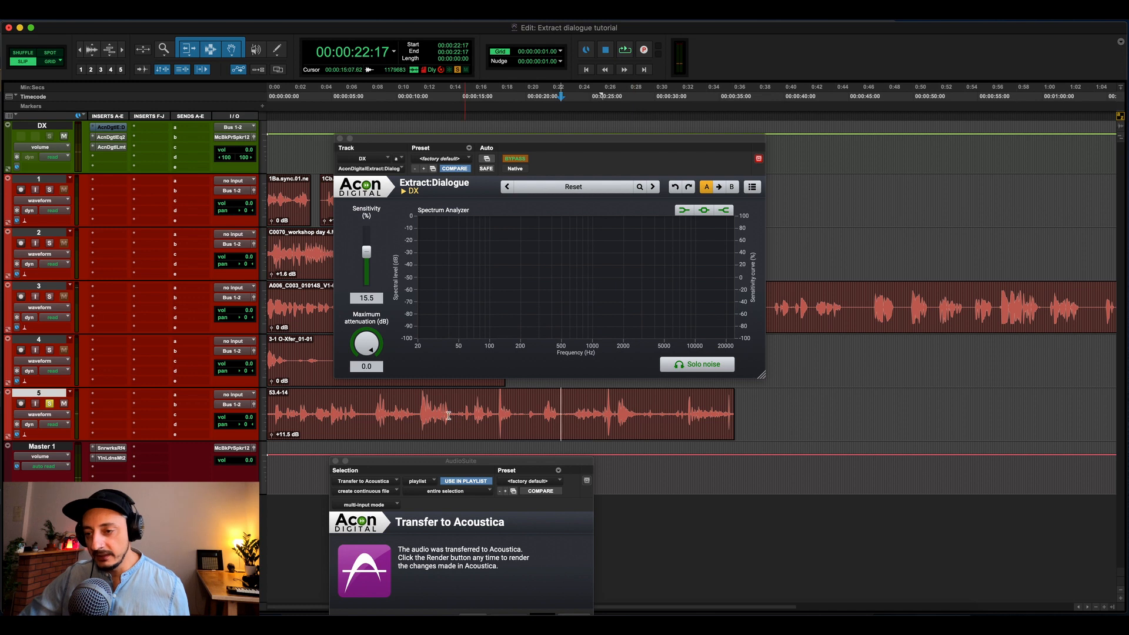
{"action": "left_click_drag", "start_coordinate": [358, 413], "coordinate": [371, 413]}
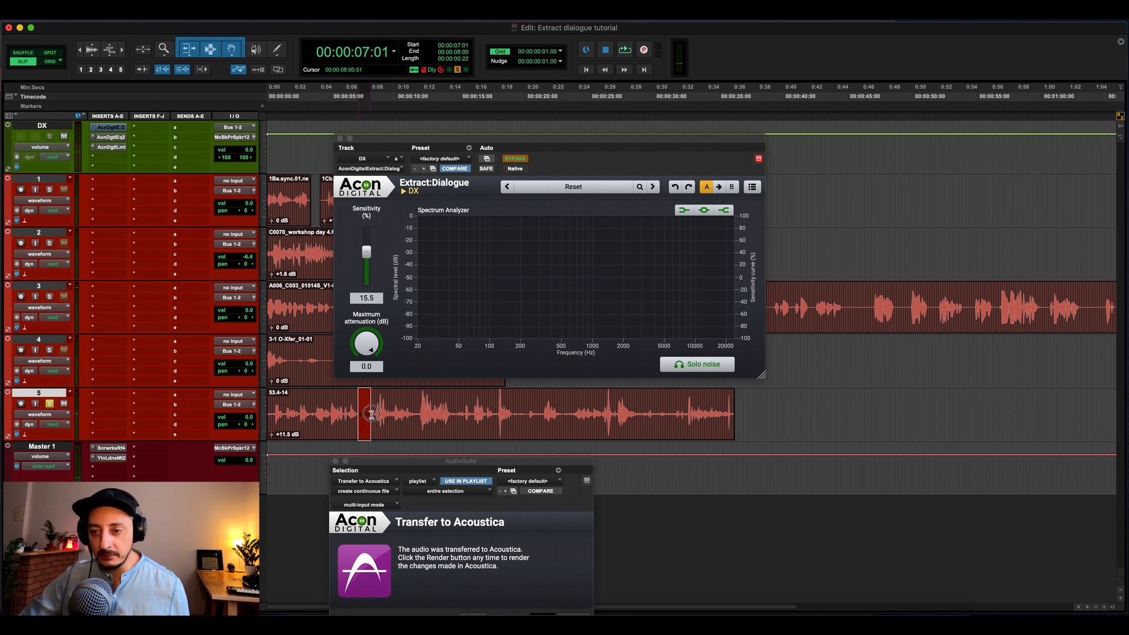
{"action": "key", "text": "space"}
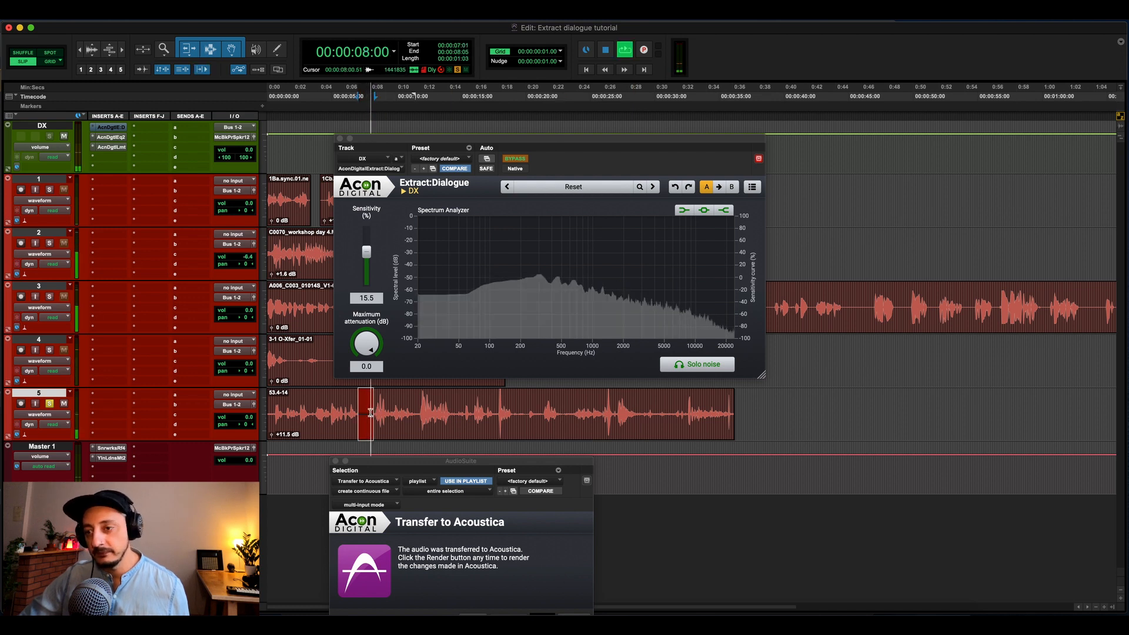
{"action": "key", "text": "space"}
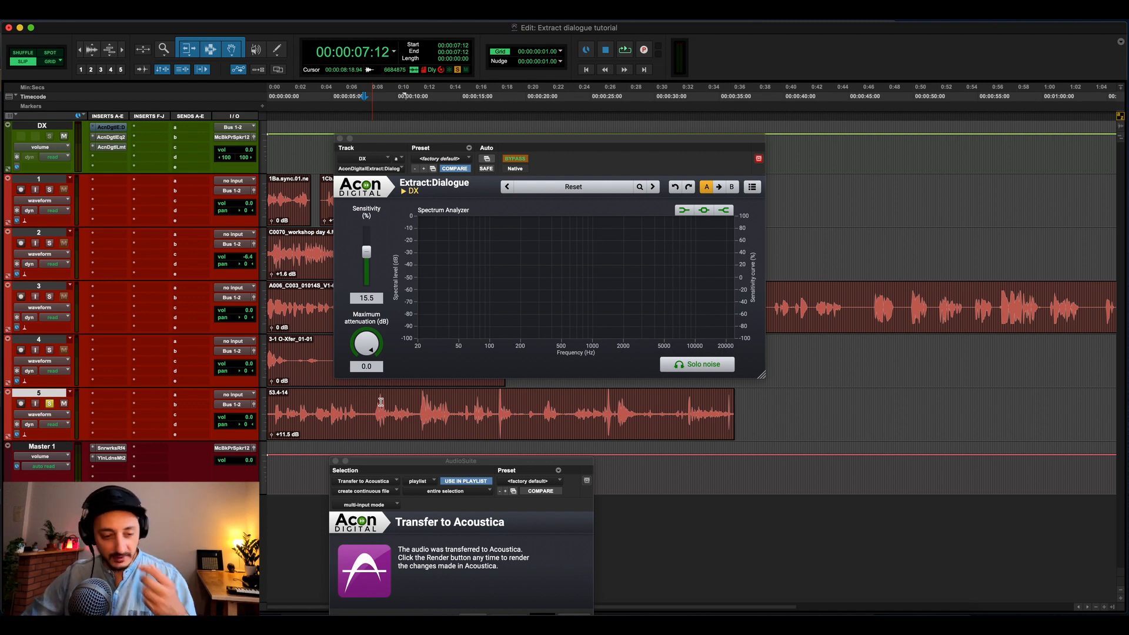
Step: Play the track 5 clip from about 00:00:29:07 to hear another stretch of background noise
{"action": "left_click", "coordinate": [646, 407]}
{"action": "key", "text": "space"}
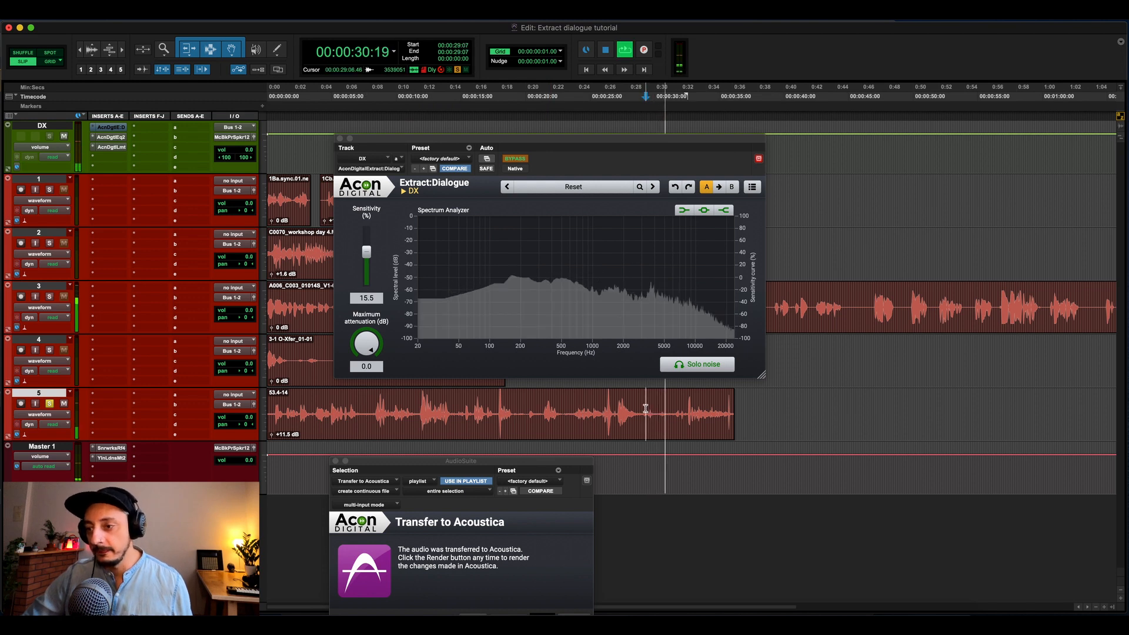
{"action": "key", "text": "space"}
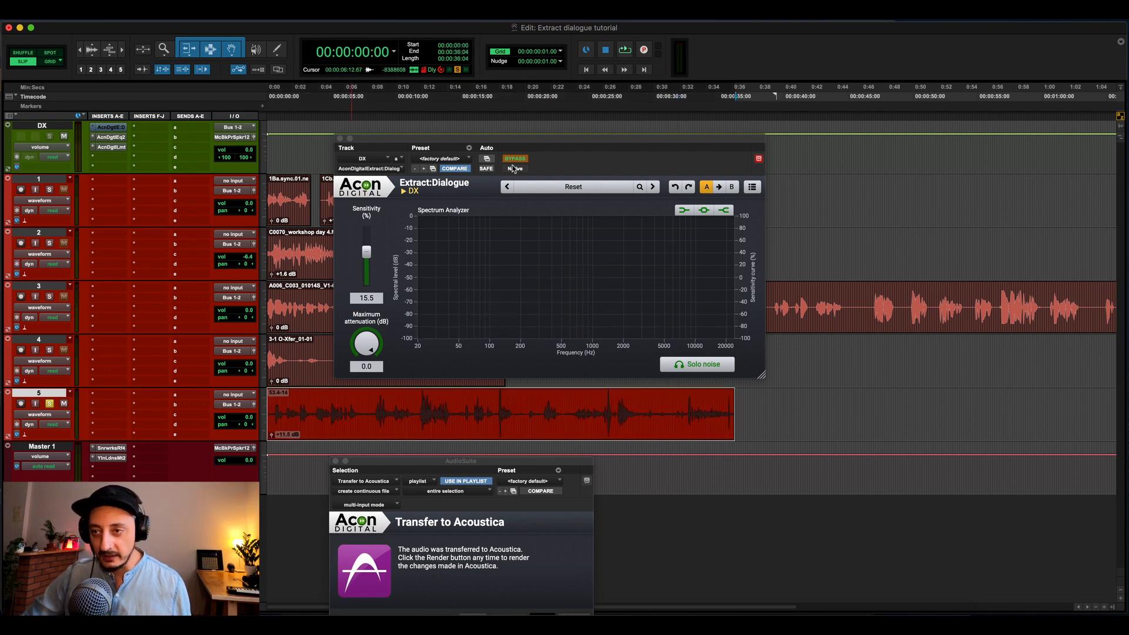
Step: Take Extract:Dialogue out of bypass and set its maximum attenuation to -20.8 dB while playing the selected track 5 clip
{"action": "left_click", "coordinate": [514, 161]}
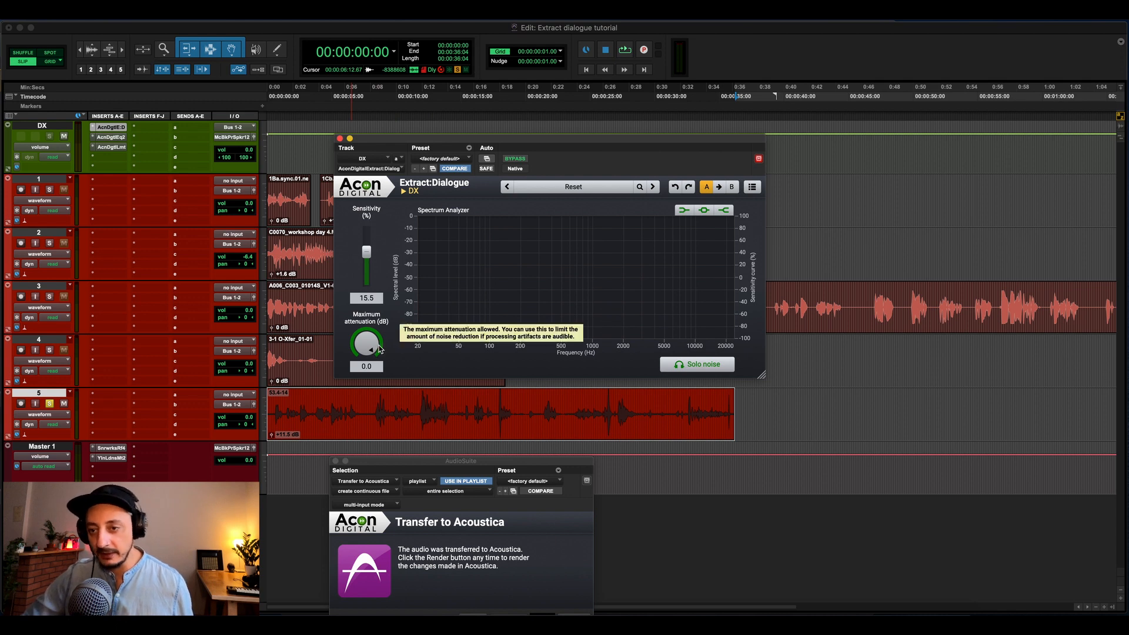
{"action": "key", "text": "space"}
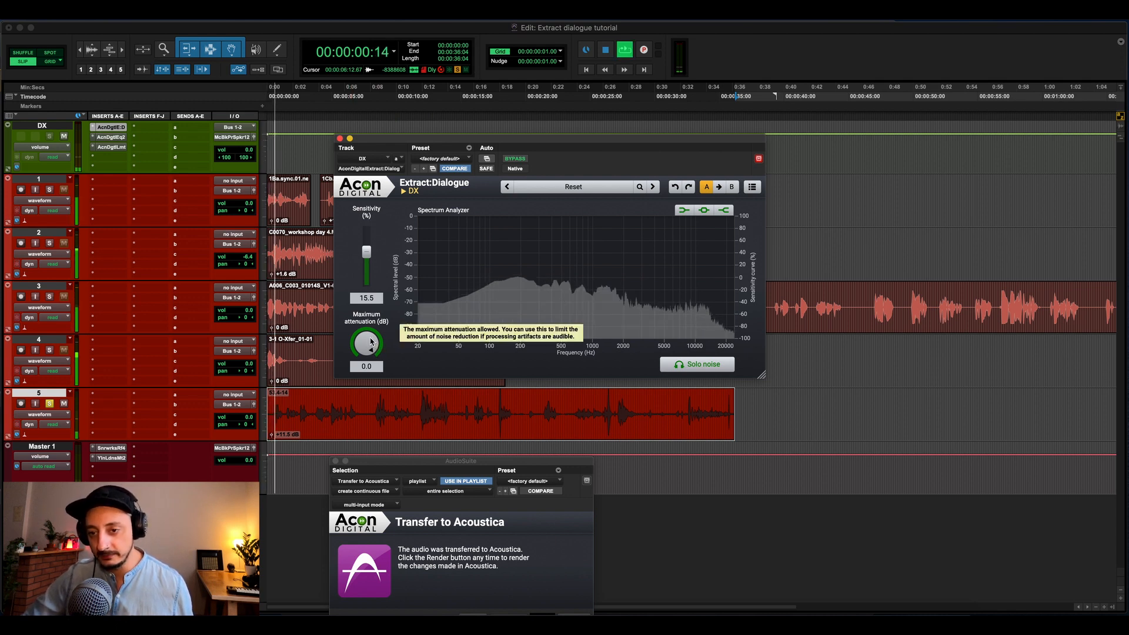
{"action": "left_click_drag", "start_coordinate": [372, 340], "coordinate": [375, 405]}
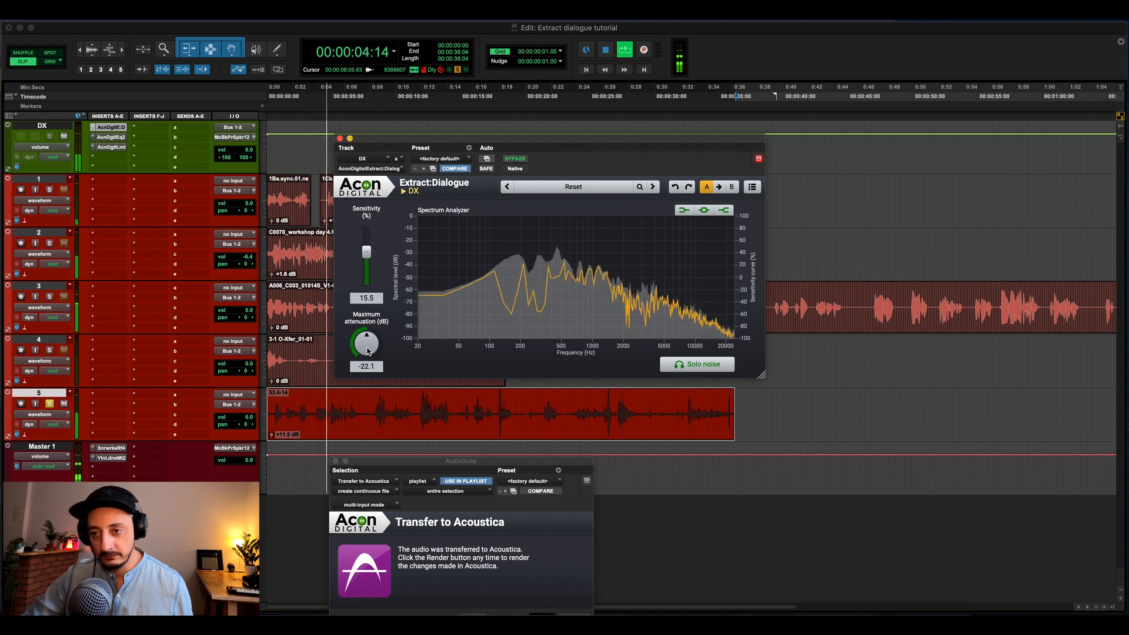
{"action": "left_click", "coordinate": [366, 345], "text": "alt"}
{"action": "left_click_drag", "start_coordinate": [365, 341], "coordinate": [365, 410]}
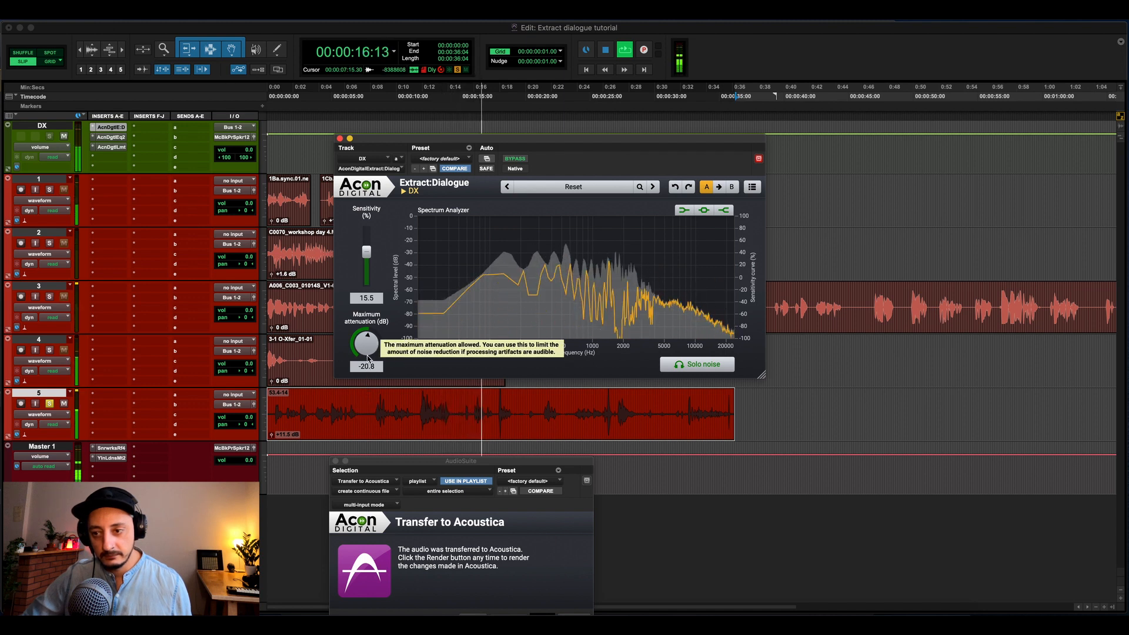
{"action": "key", "text": "space"}
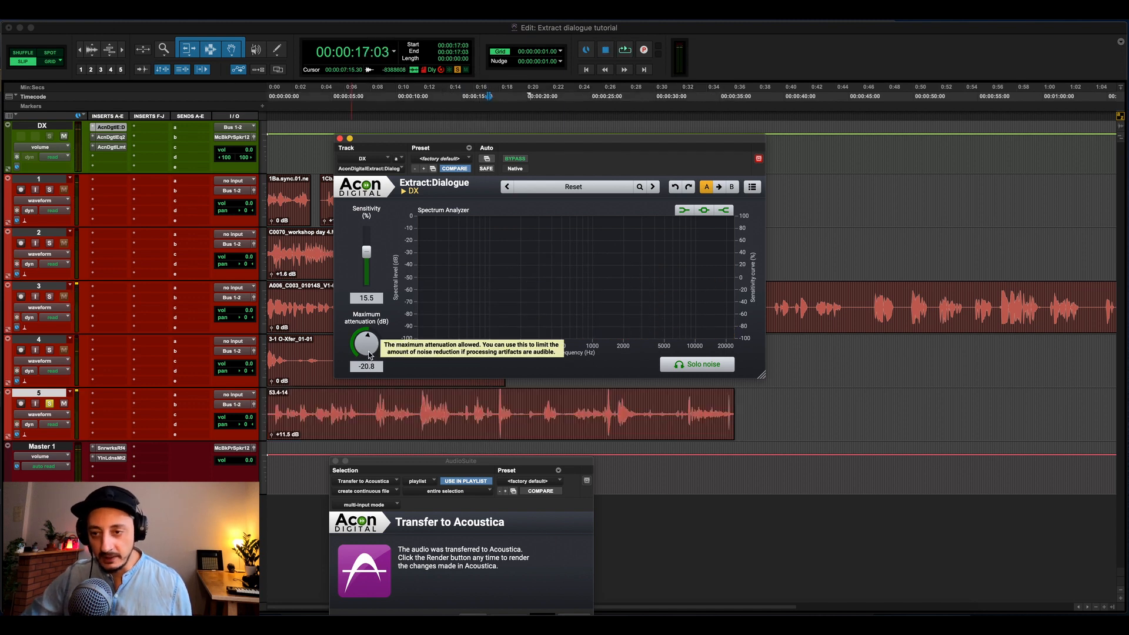
Step: Play track 5 from 00:00:17:12, set the maximum attenuation to -12.0 dB, and close the Extract:Dialogue window
{"action": "left_click", "coordinate": [493, 411]}
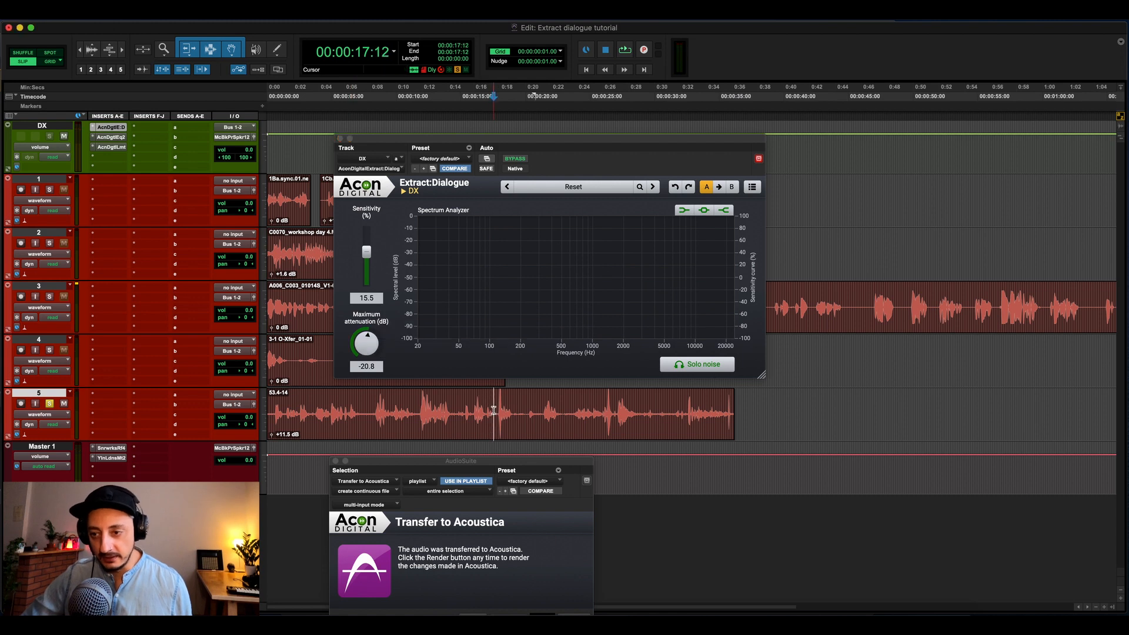
{"action": "key", "text": "space"}
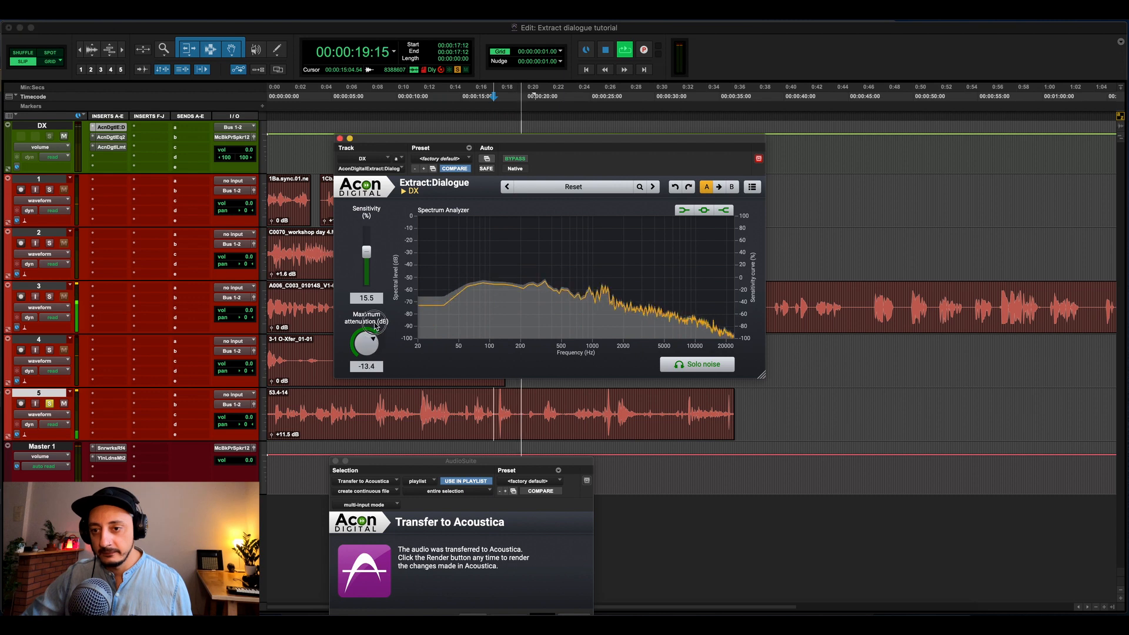
{"action": "left_click_drag", "start_coordinate": [376, 351], "coordinate": [374, 339]}
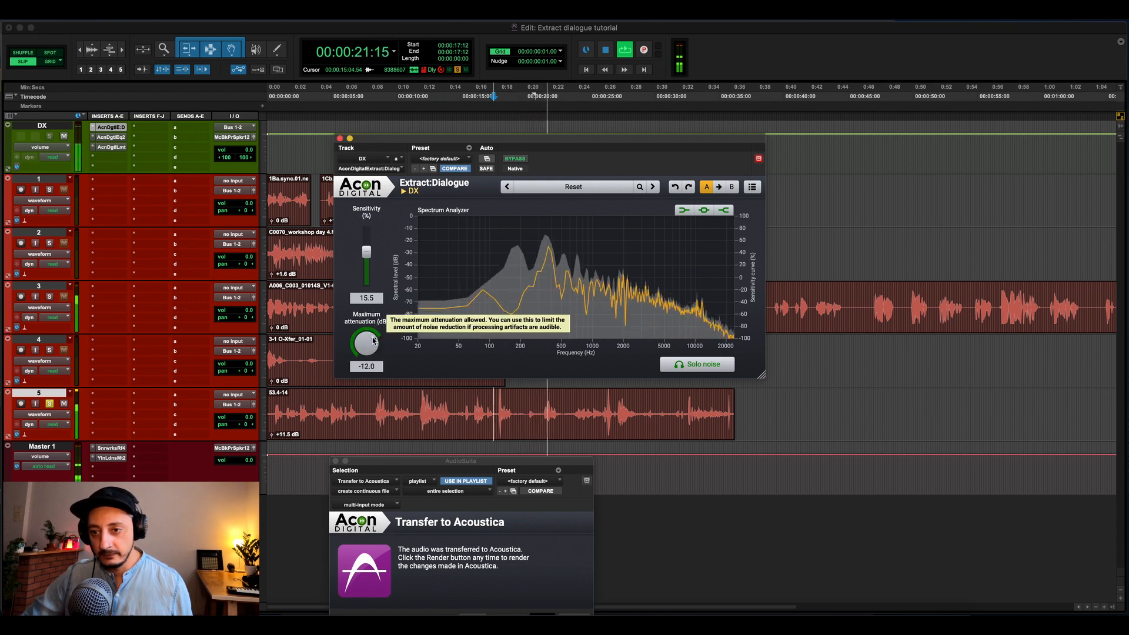
{"action": "key", "text": "space"}
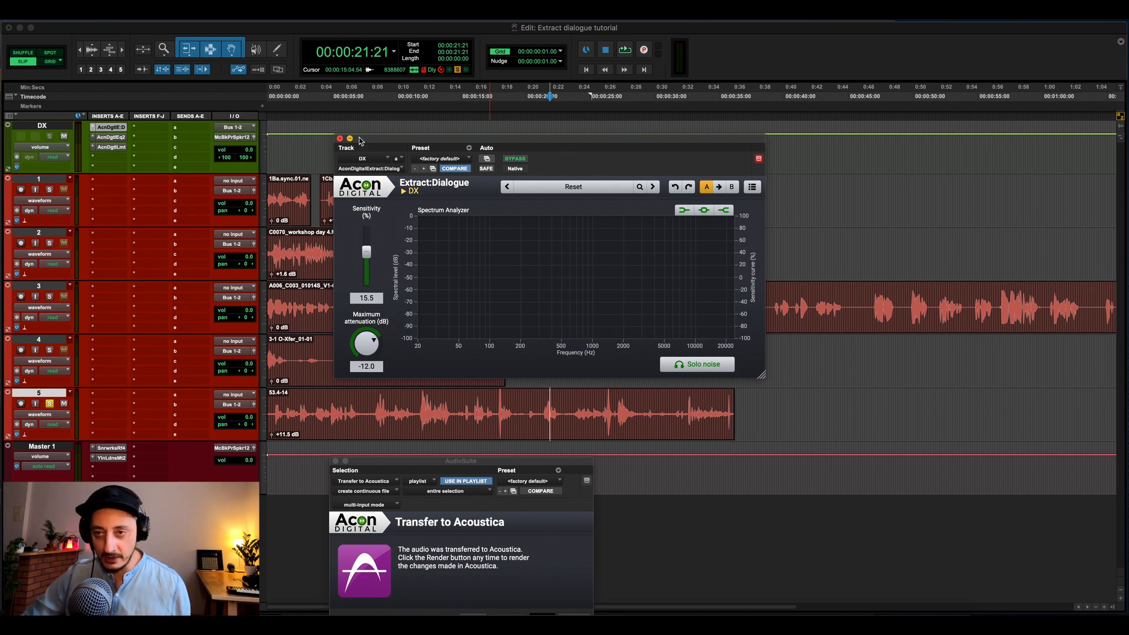
{"action": "left_click", "coordinate": [339, 139]}
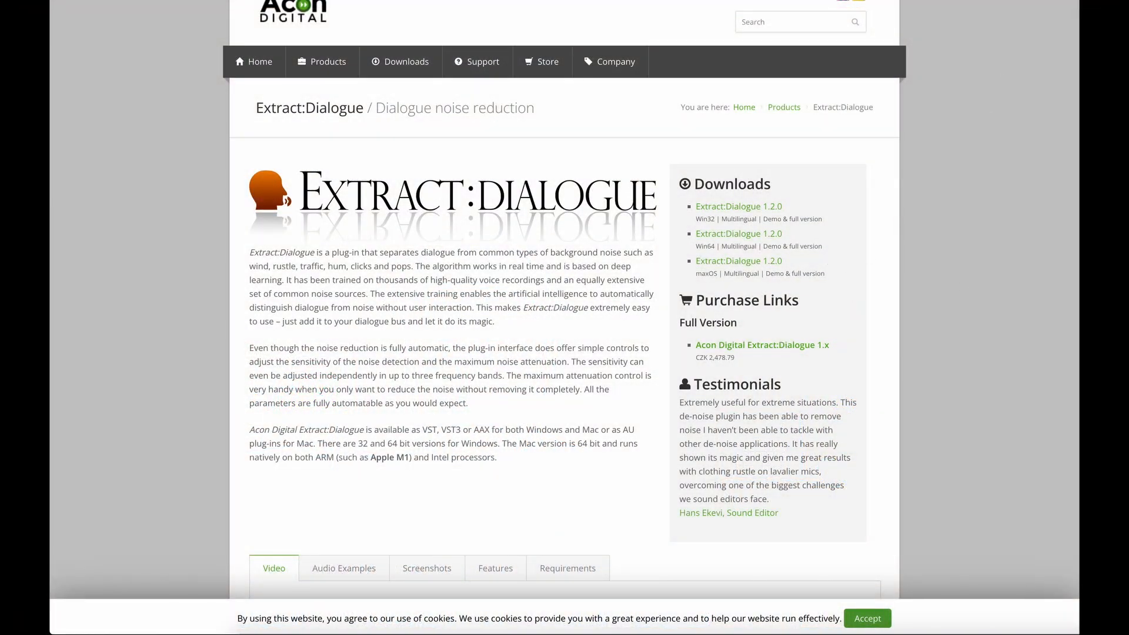
Step: Examine the Extract:Dialogue product page on the Acon Digital website, including its description, downloads and purchase links
{"action": "scroll", "coordinate": [564, 317], "scroll_direction": "up", "scroll_amount": 1}
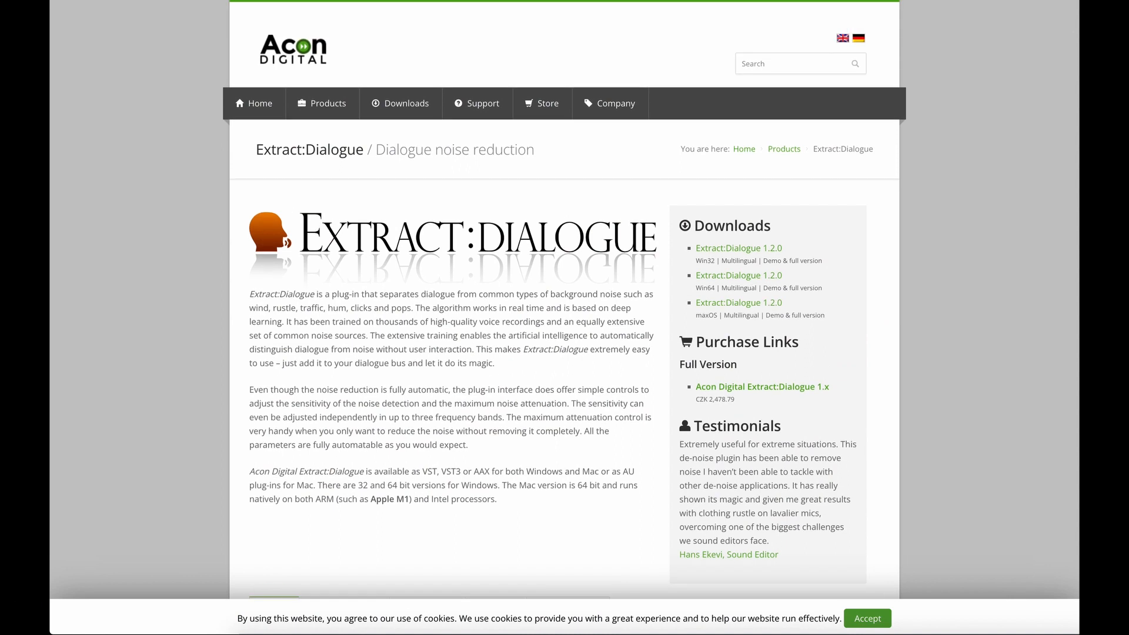
{"action": "scroll", "coordinate": [1080, 23], "scroll_direction": "down", "scroll_amount": 2}
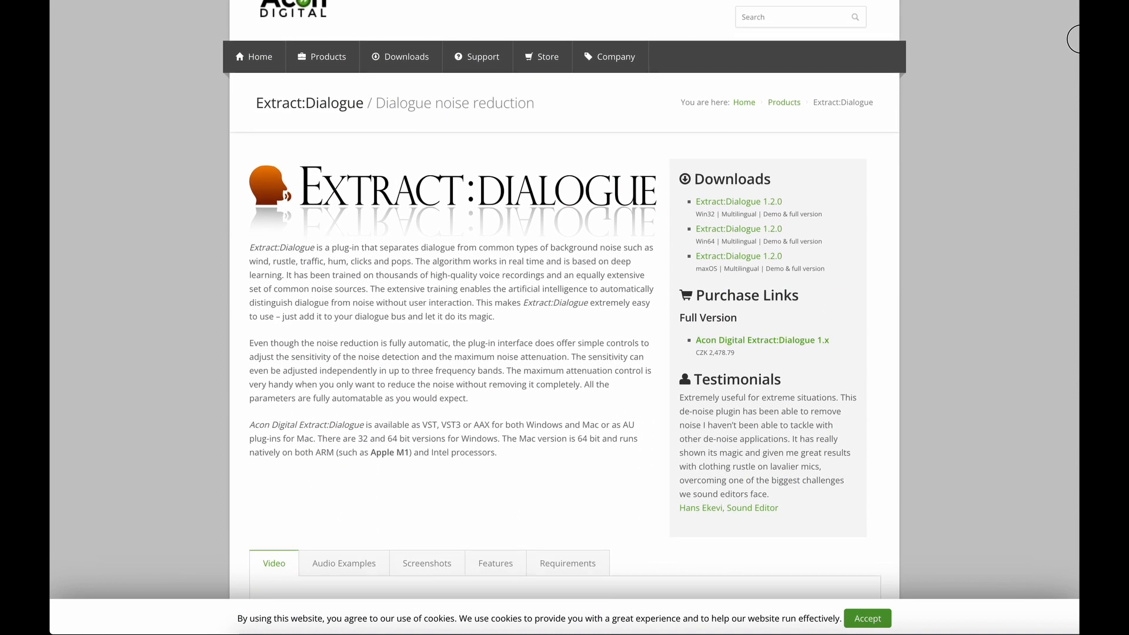
{"action": "scroll", "coordinate": [1076, 51], "scroll_direction": "down", "scroll_amount": 4}
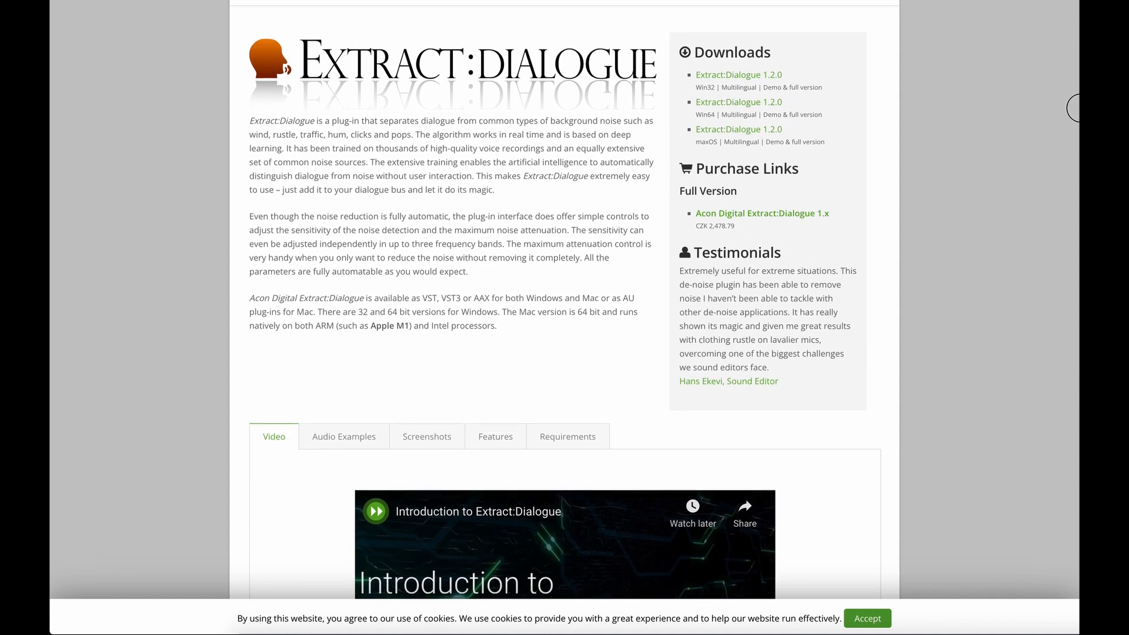
{"action": "left_click_drag", "start_coordinate": [1073, 129], "coordinate": [1063, 72]}
{"action": "left_click_drag", "start_coordinate": [1062, 72], "coordinate": [1058, 37]}
{"action": "left_click_drag", "start_coordinate": [1058, 38], "coordinate": [1057, 23]}
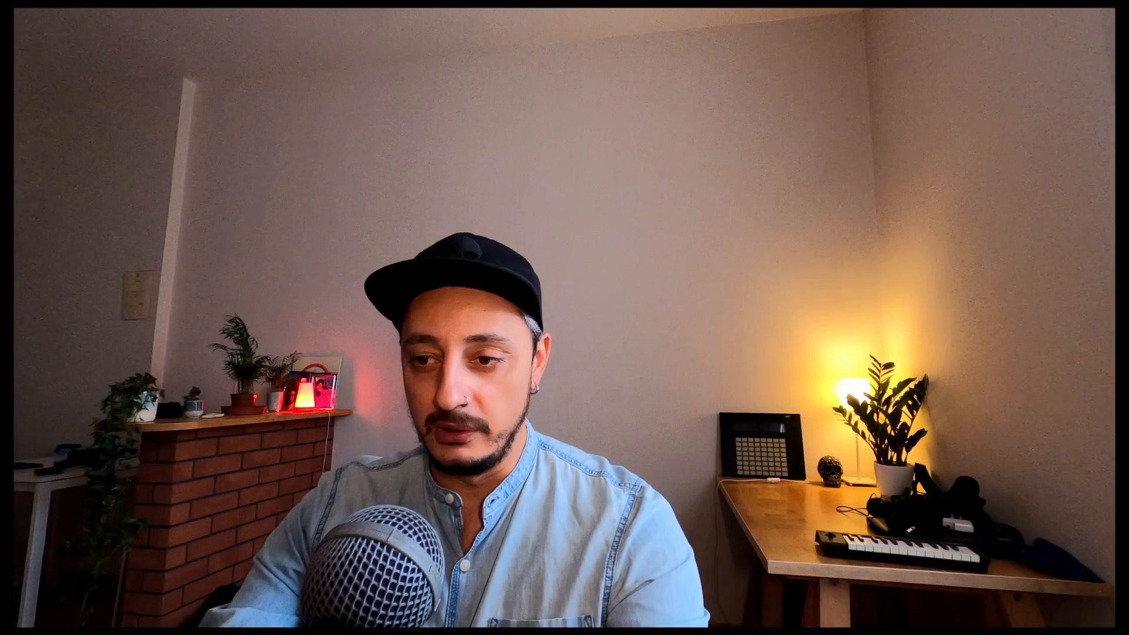